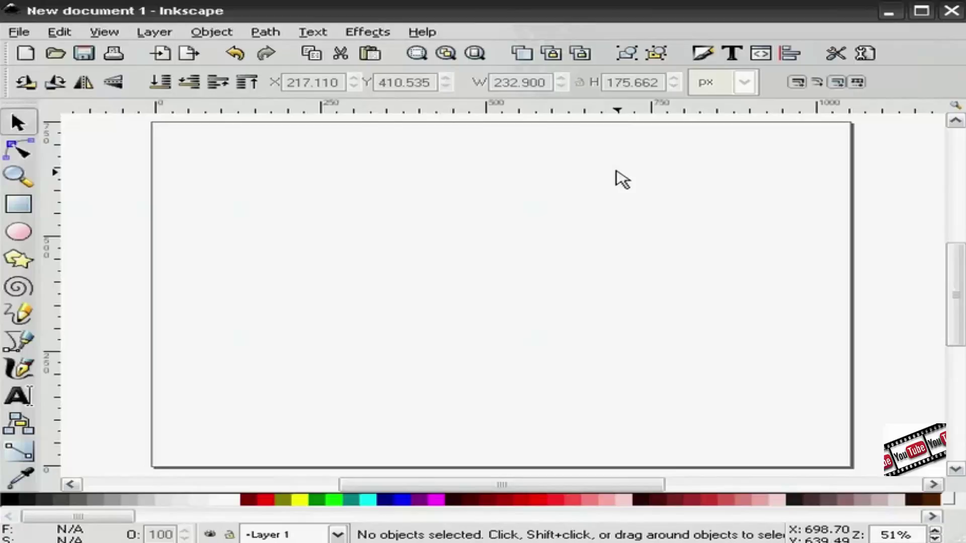
Step: Draw a black rectangle near the page's top-left and resize it to a 75×75 square
left_click(18, 205)
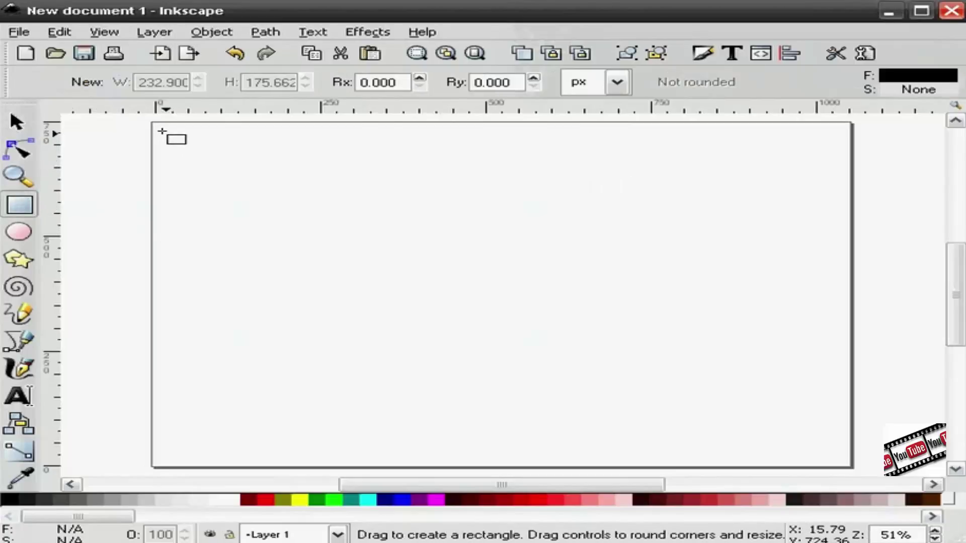
left_click_drag(162, 132, 231, 180)
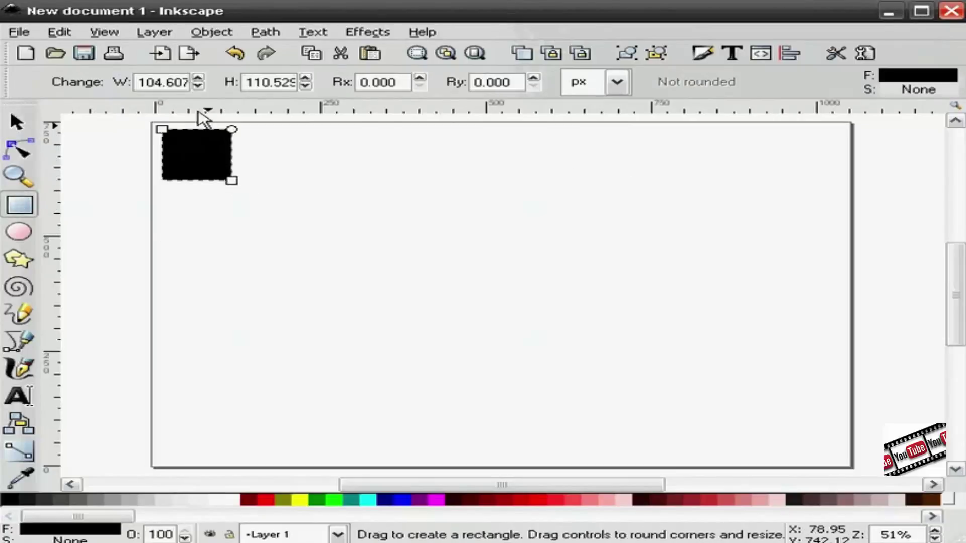
left_click(142, 82)
left_click(164, 82)
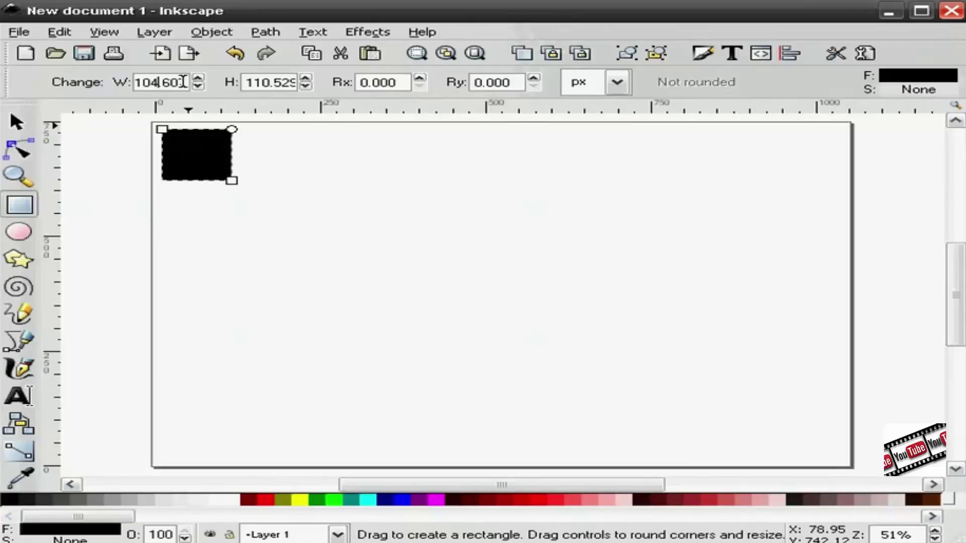
left_click_drag(184, 82, 132, 83)
type("75")
key("Return")
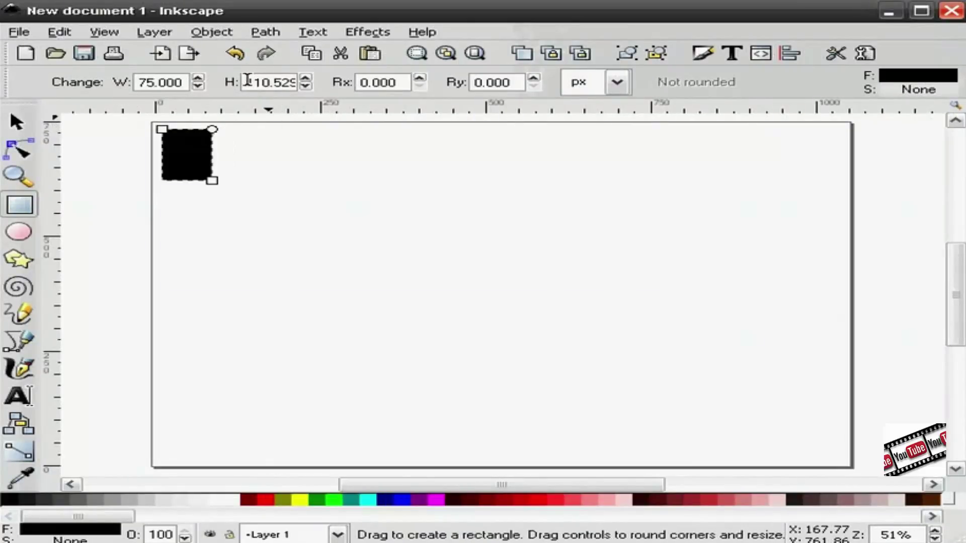
left_click_drag(243, 80, 292, 81)
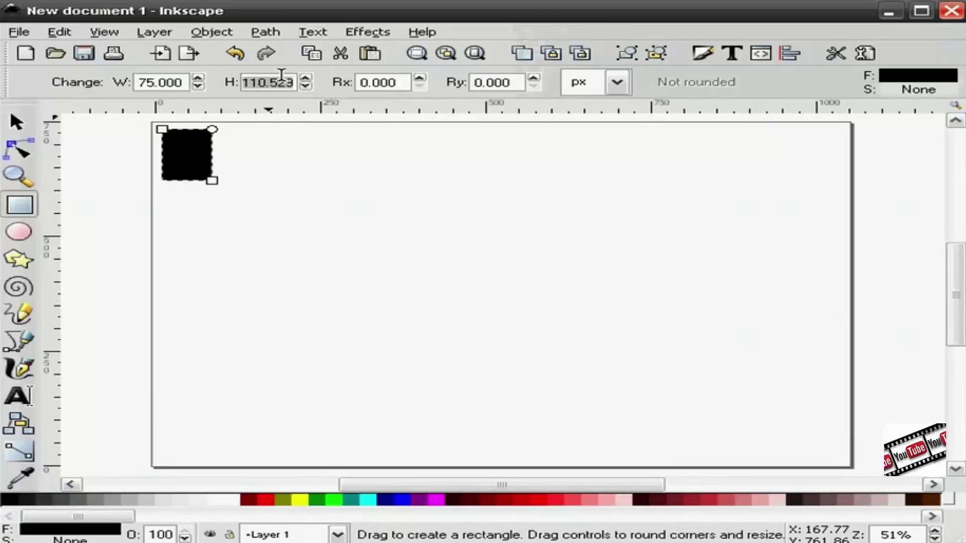
type("75")
key("Return")
Step: Duplicate the black square, move the copy down and right, and colour it light grey
key("F1")
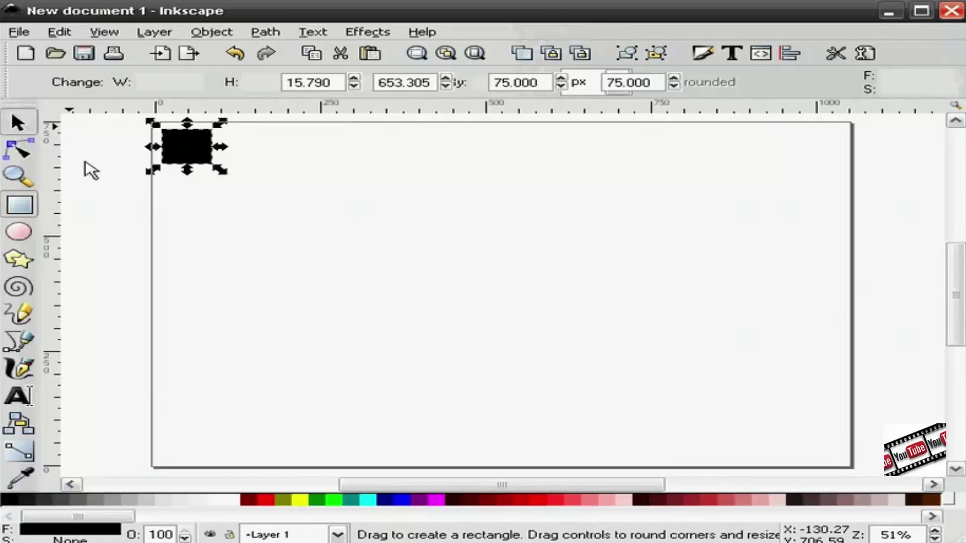
key("Escape")
left_click(189, 149)
right_click(188, 149)
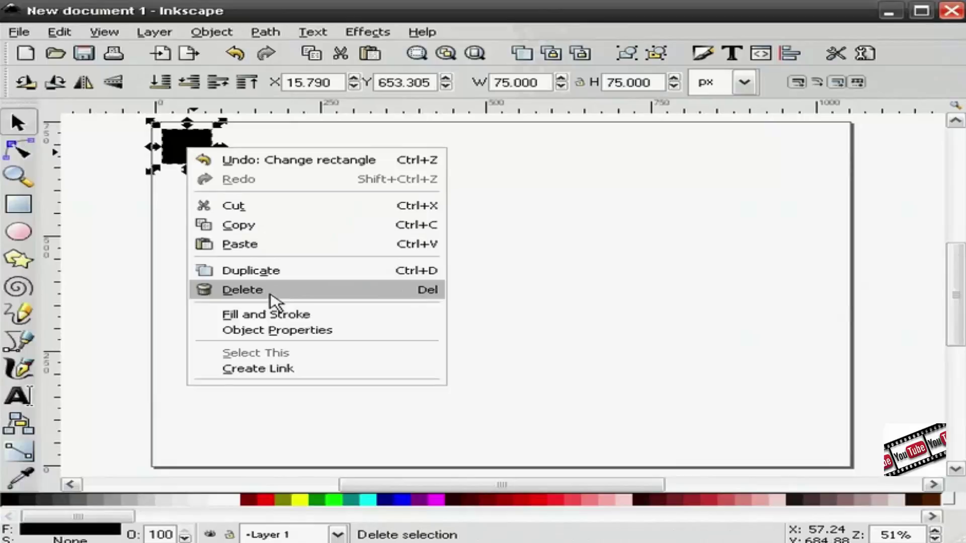
key("Escape")
left_click_drag(210, 170, 254, 204)
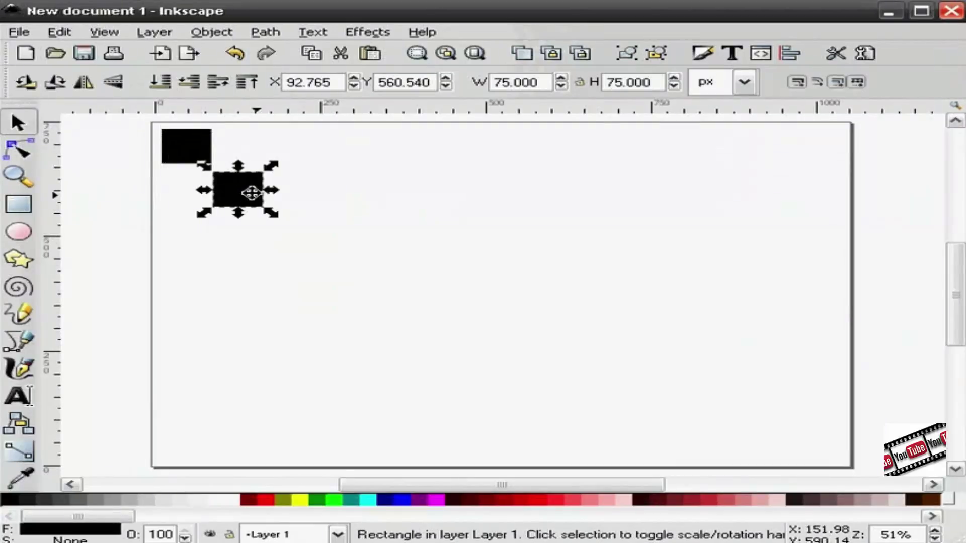
left_click(173, 500)
Step: Align the grey square level with the black one, then select both squares
left_click(295, 308)
left_click(231, 190)
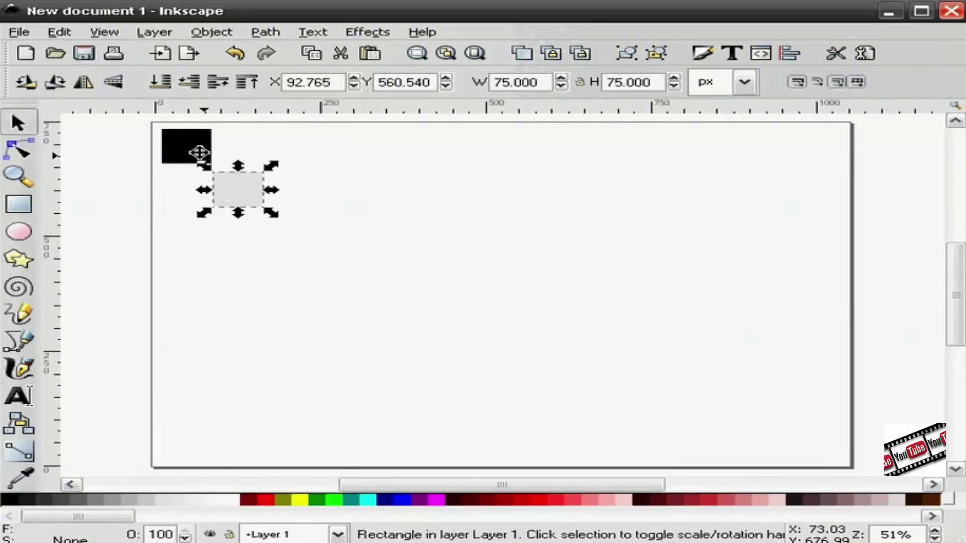
left_click(198, 152, "shift")
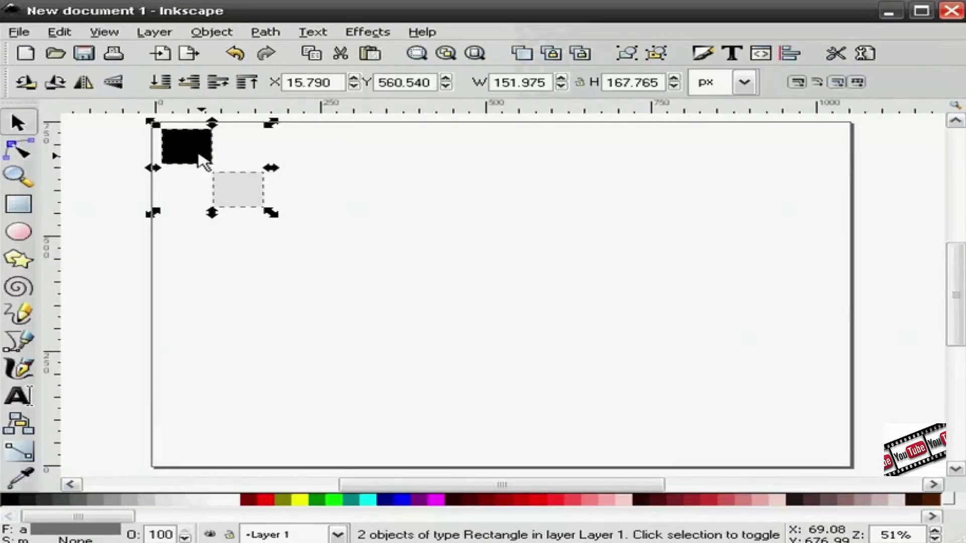
left_click(791, 53)
left_click(467, 233)
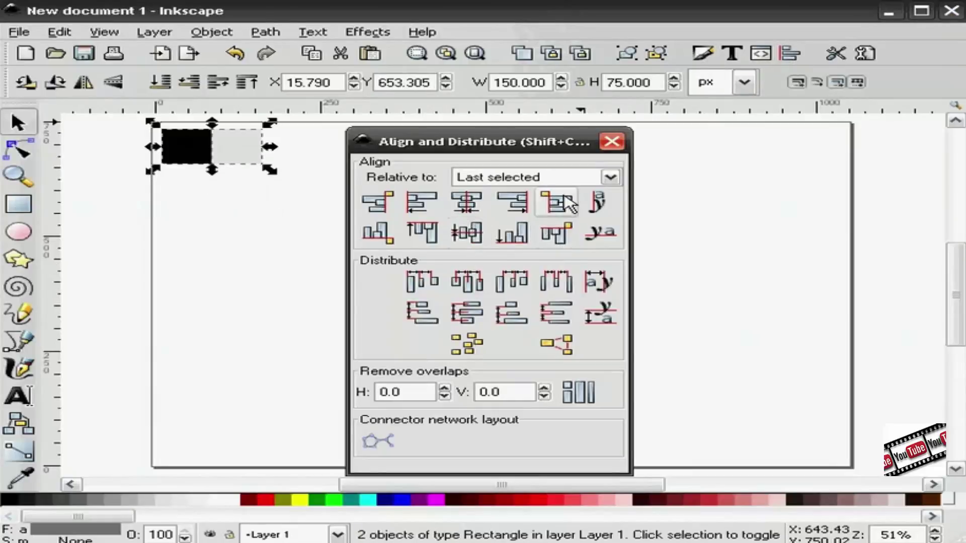
left_click(613, 143)
left_click(191, 201)
left_click_drag(133, 191, 309, 133)
Step: Group the two squares, duplicate the group, and move the copy below the original pair
left_click(629, 55)
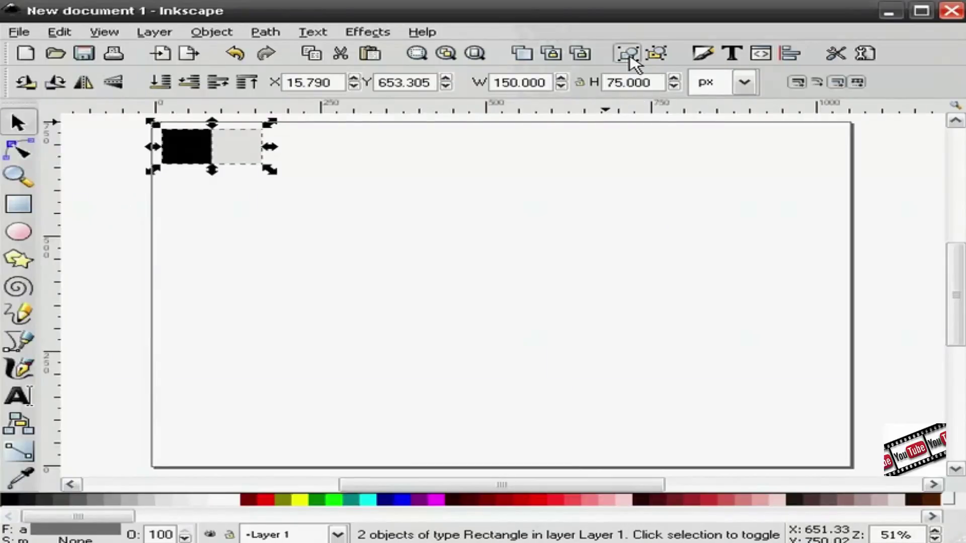
left_click(260, 255)
right_click(227, 157)
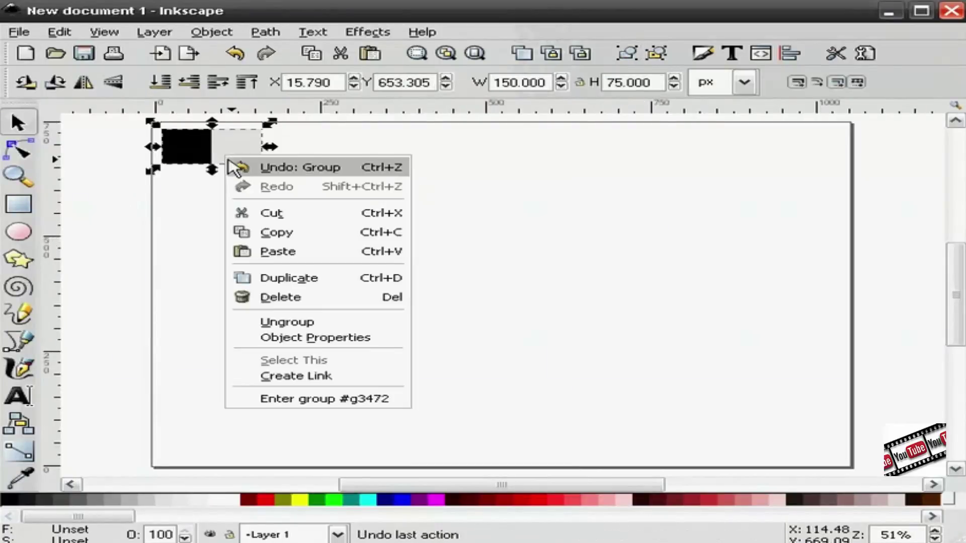
left_click(287, 278)
left_click(286, 287)
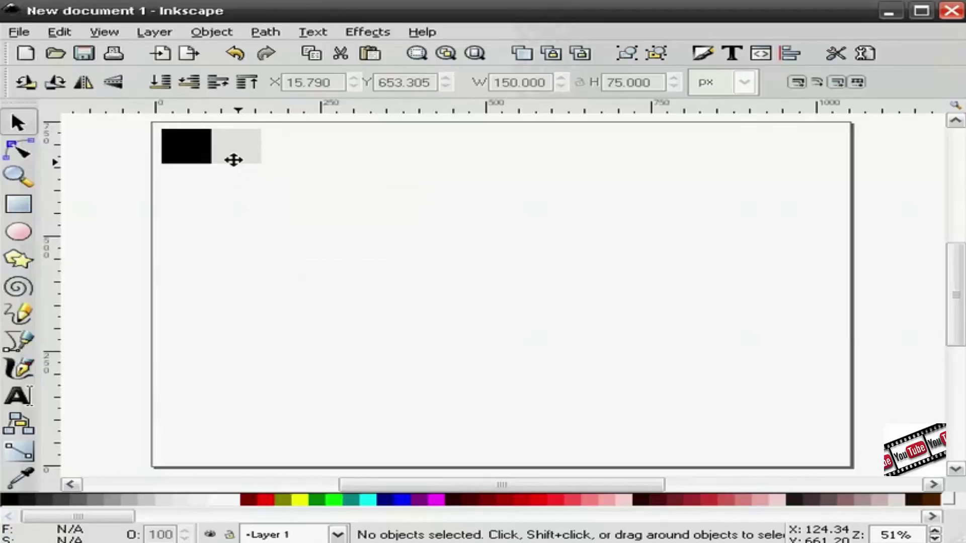
left_click_drag(233, 158, 252, 205)
Step: Flip the lower pair horizontally and align it left-edge and directly beneath the upper pair
left_click(214, 32)
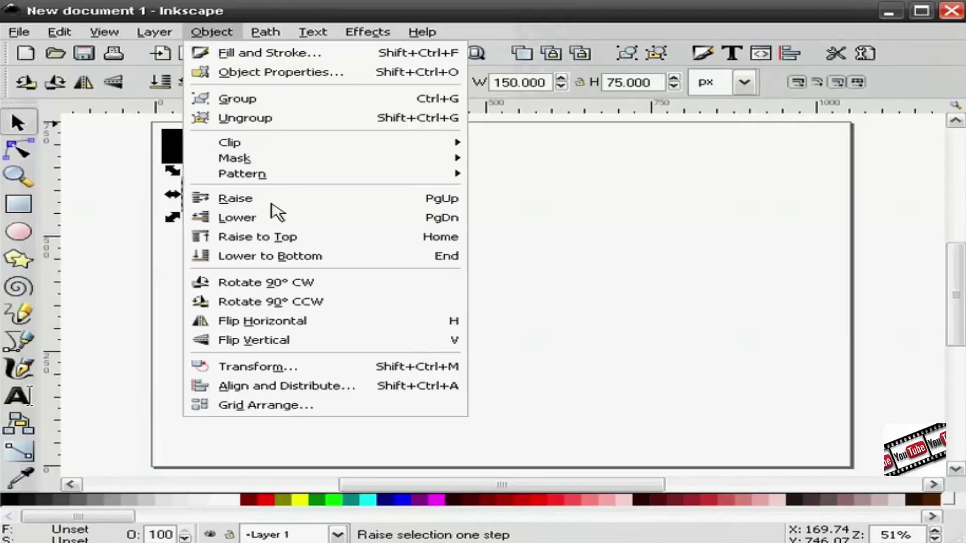
left_click(253, 330)
left_click(284, 269)
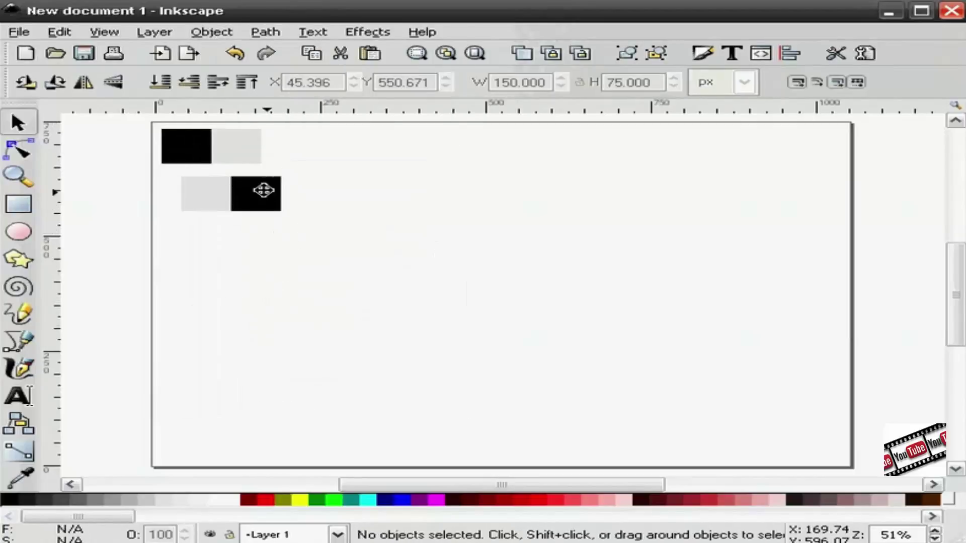
left_click(262, 190)
left_click(220, 143, "shift")
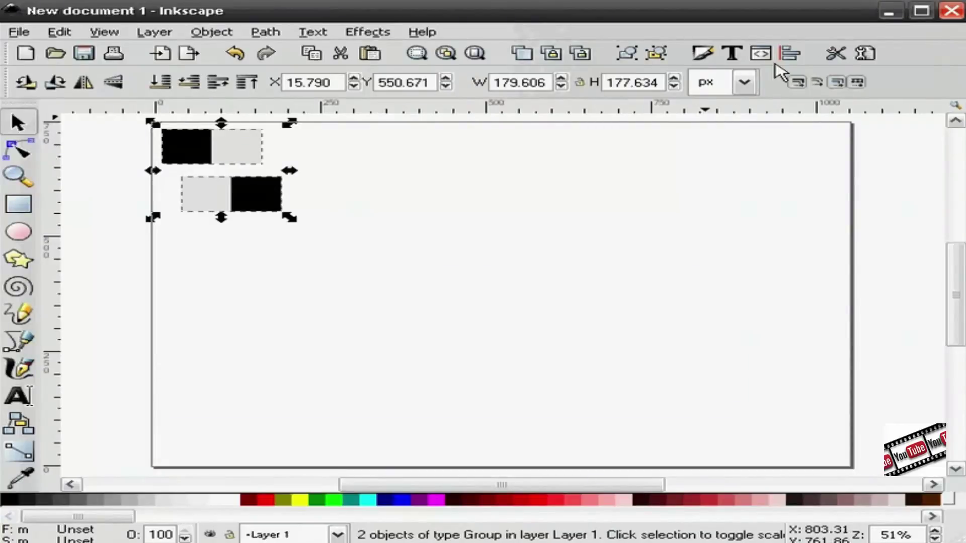
left_click(791, 53)
left_click(467, 201)
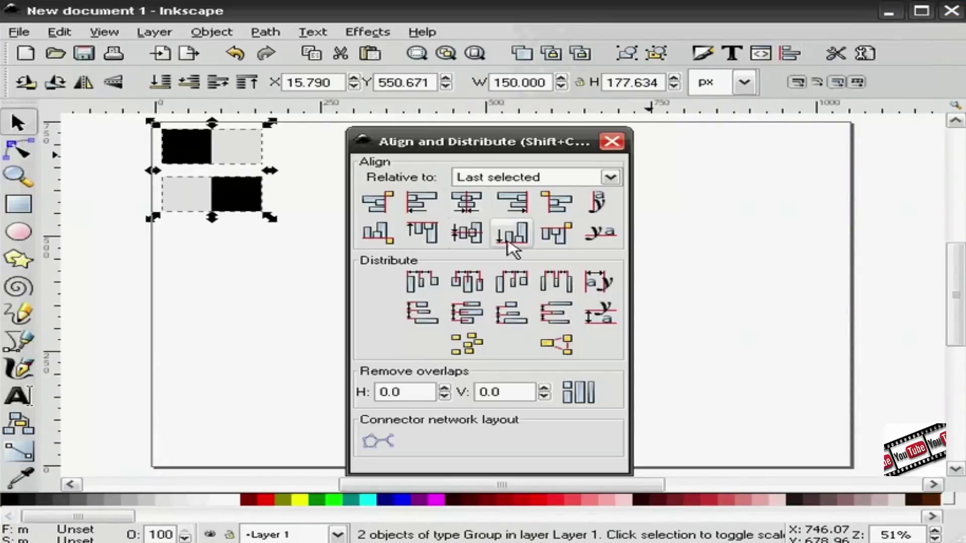
left_click(566, 236)
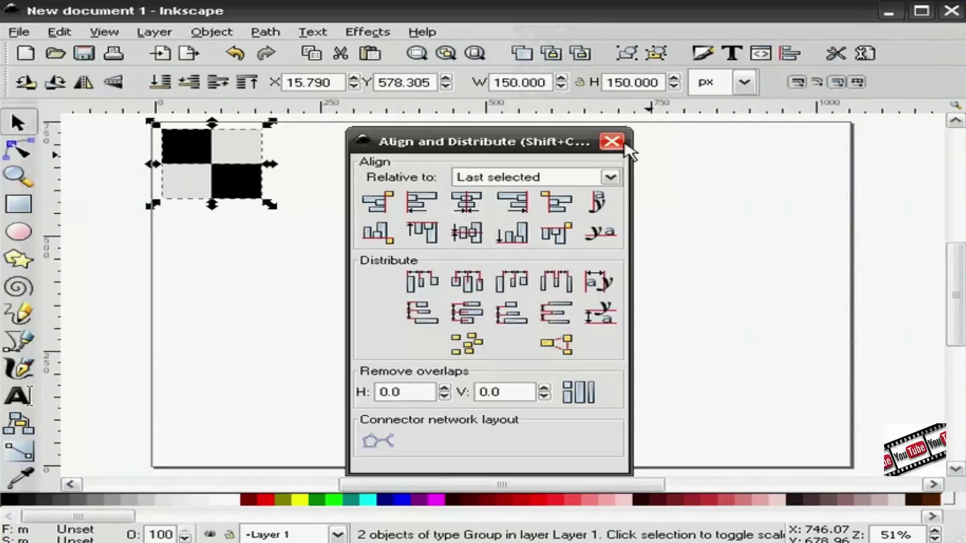
left_click(612, 141)
Step: Group both pairs into a single 150×150 checker tile and select it
left_click(122, 224)
left_click_drag(115, 219, 312, 129)
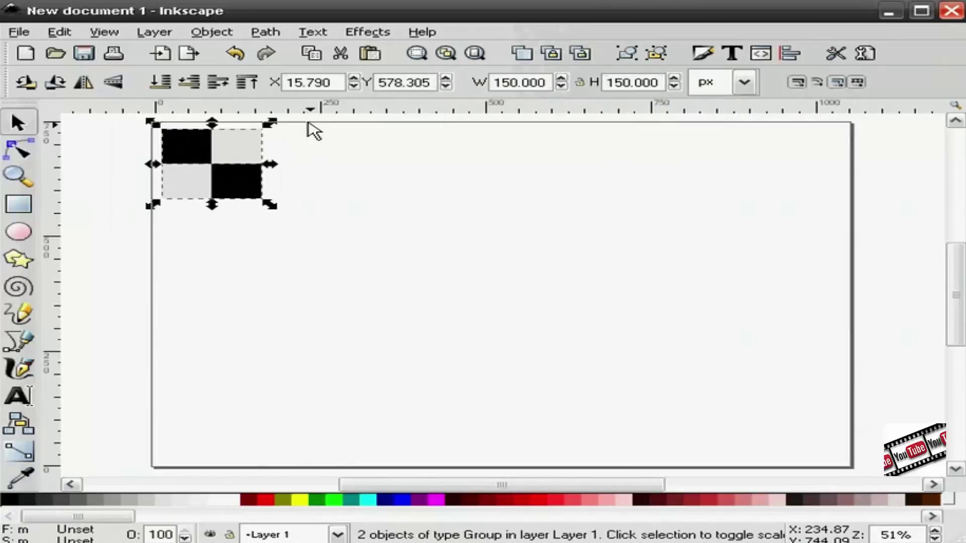
left_click(627, 53)
left_click(381, 236)
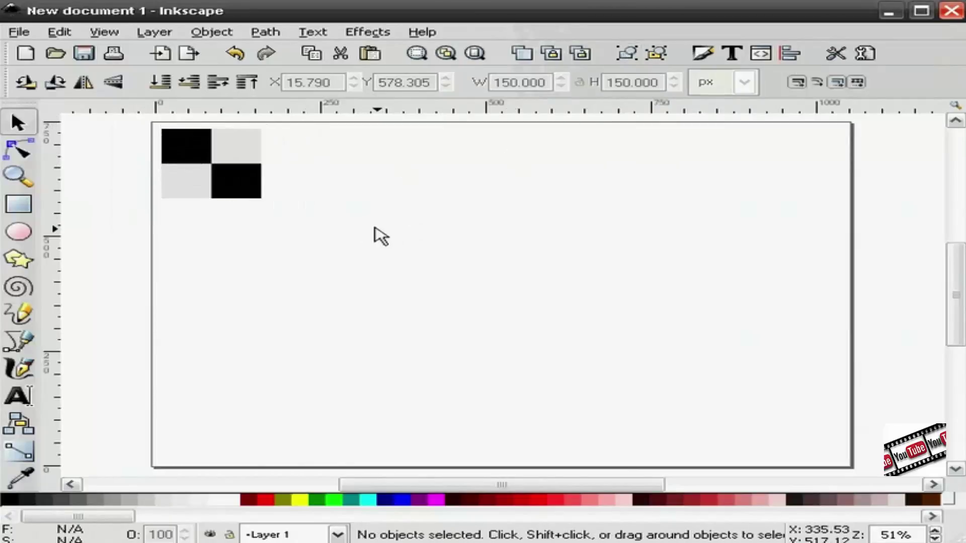
key("ctrl+a")
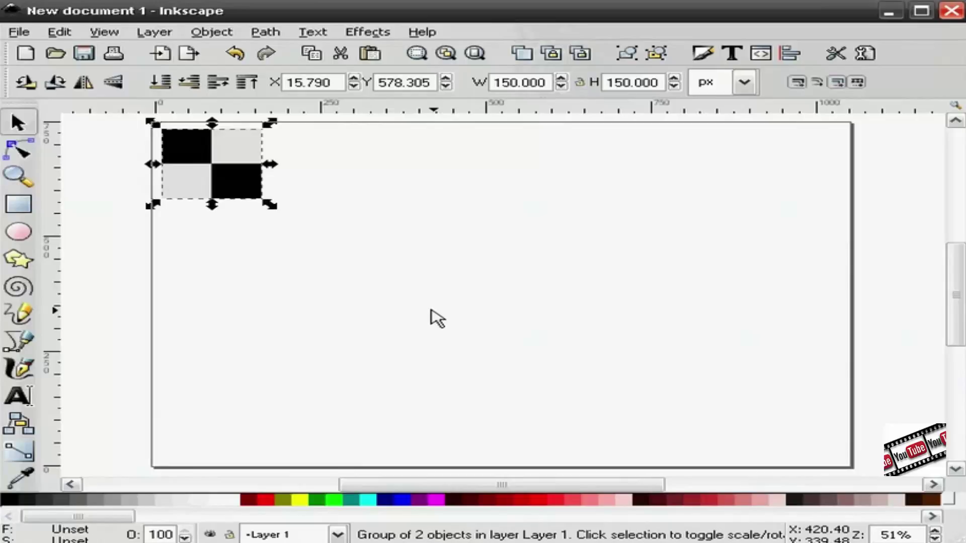
Step: Create a 2×2 grid of tiled clones from the checker tile via Edit > Clone > Create Tiled Clones
left_click(59, 32)
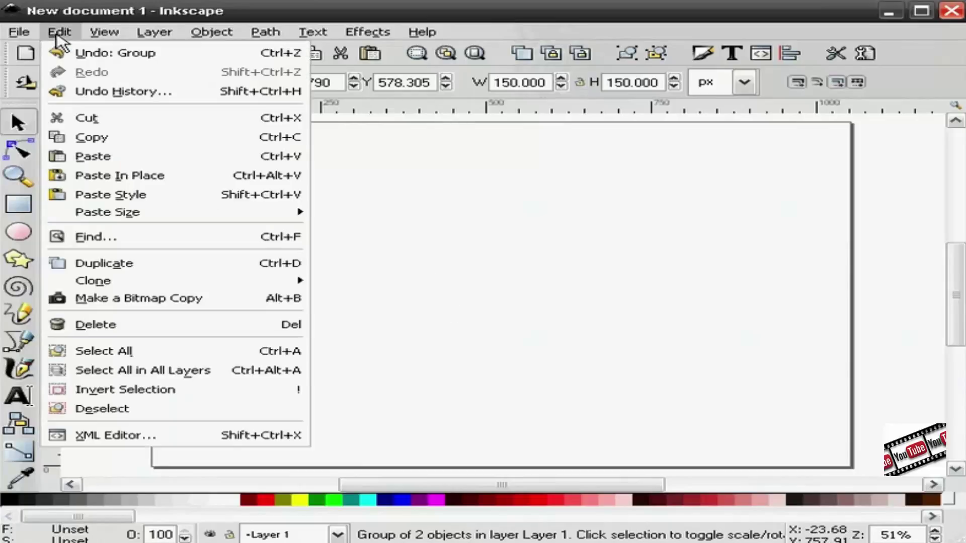
mouse_move(134, 280)
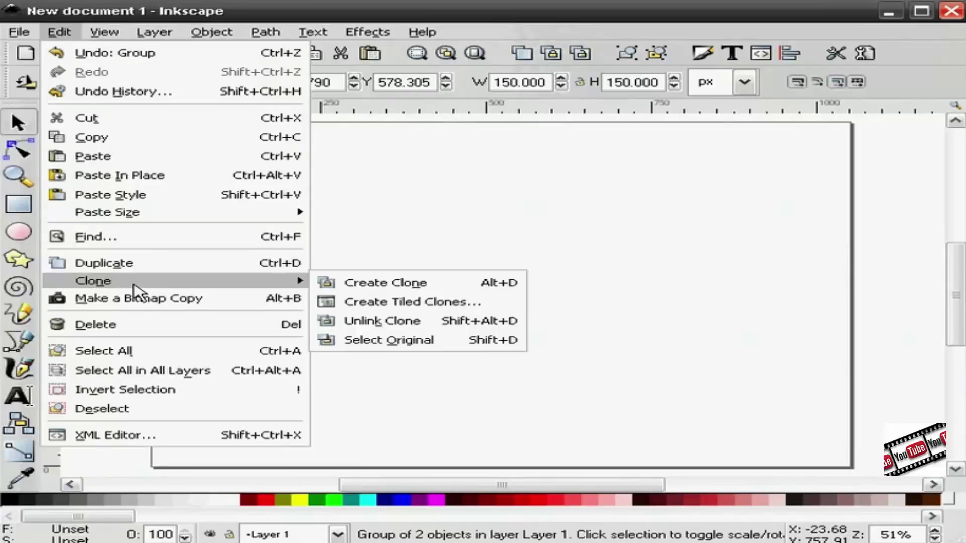
left_click(427, 308)
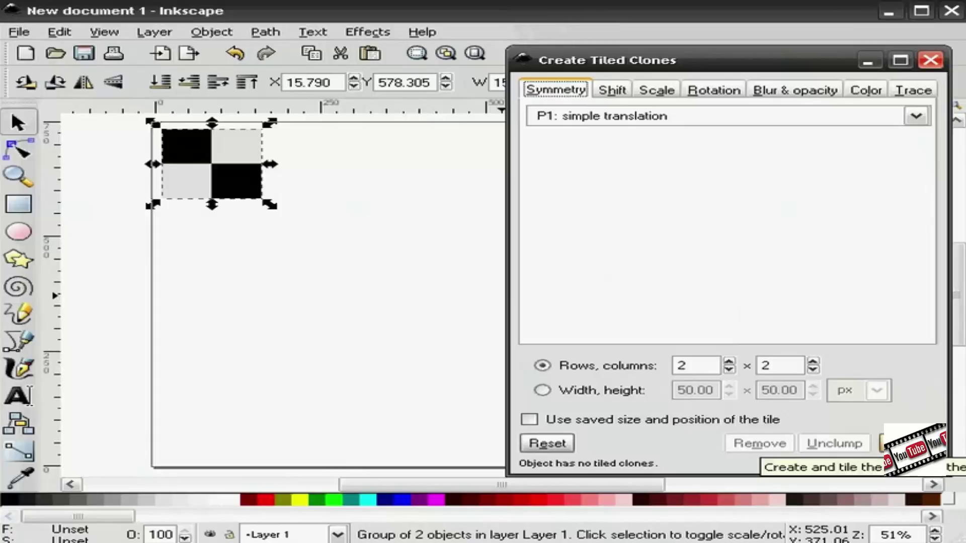
left_click(911, 443)
Step: Inspect the resulting checkerboard by selecting individual clones, including the bottom-right and top-right ones
left_click(430, 334)
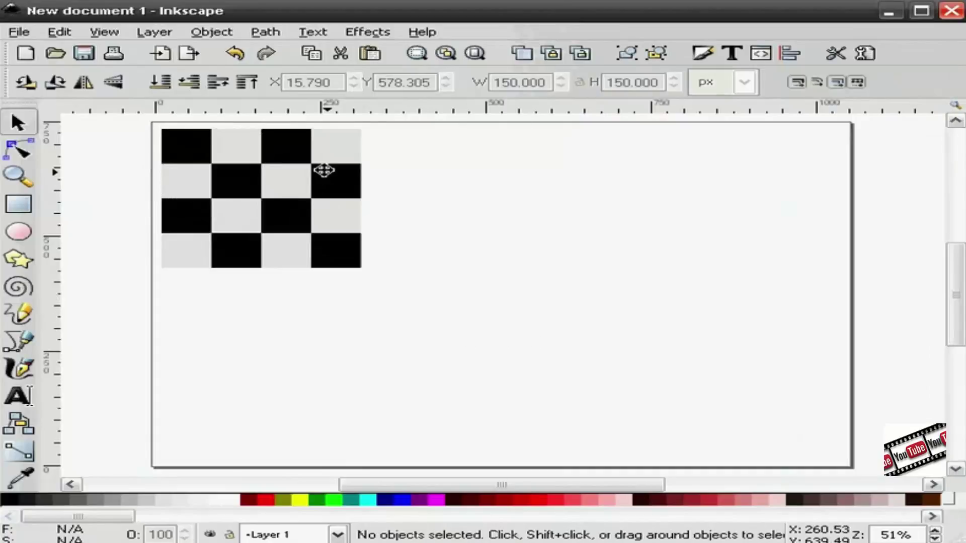
left_click(209, 242)
left_click(312, 218)
left_click(325, 175)
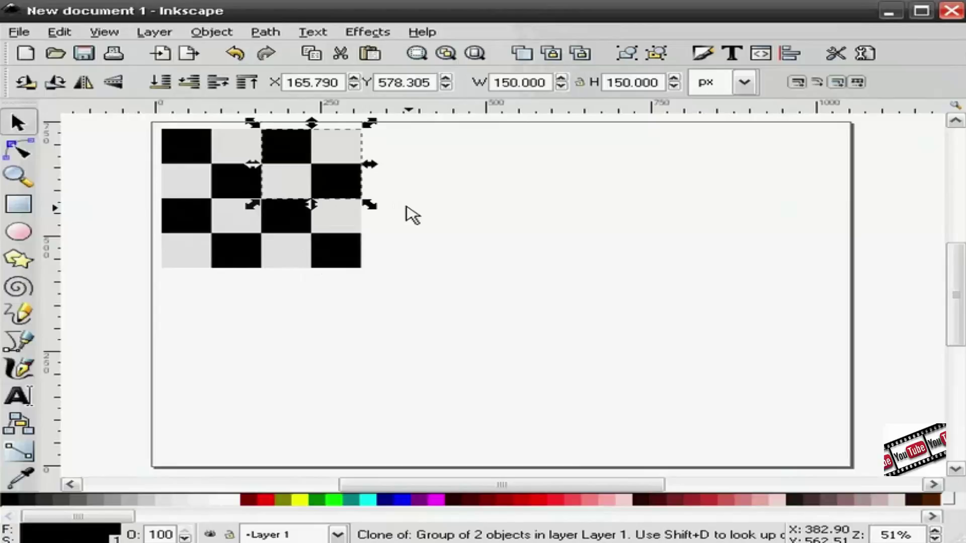
Step: Undo the 2×2 clones, select the original tile, and set the tiling rows to 5
left_click(236, 54)
left_click(214, 129)
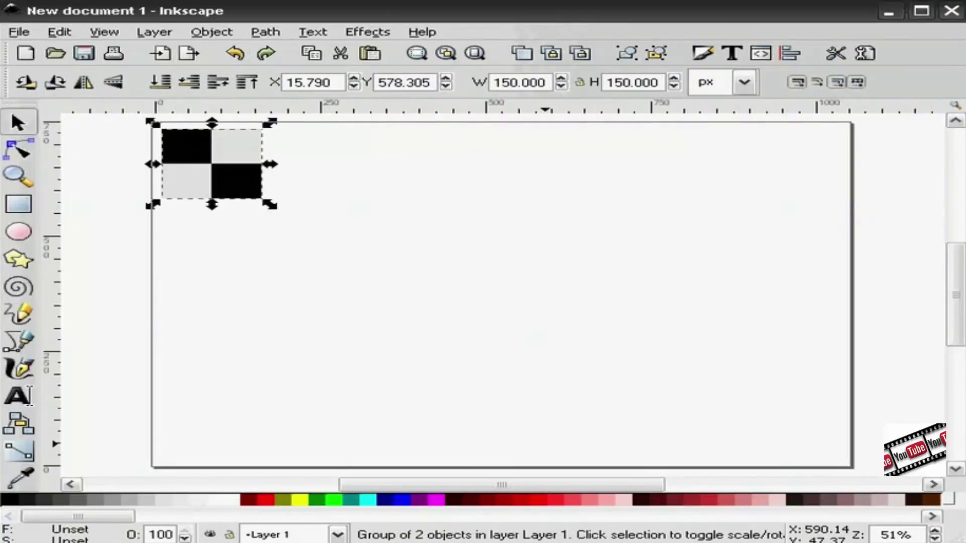
key("F12")
left_click(692, 367)
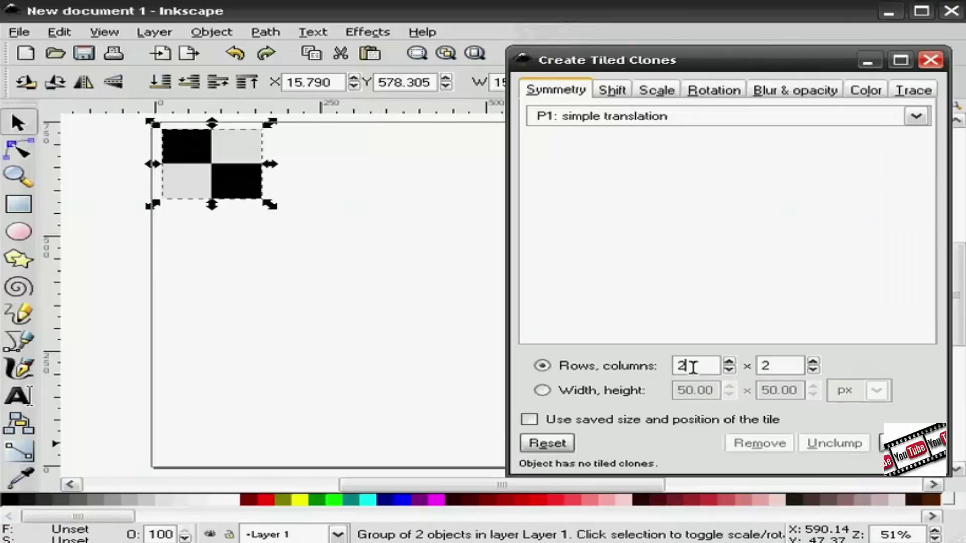
key("BackSpace")
type("5")
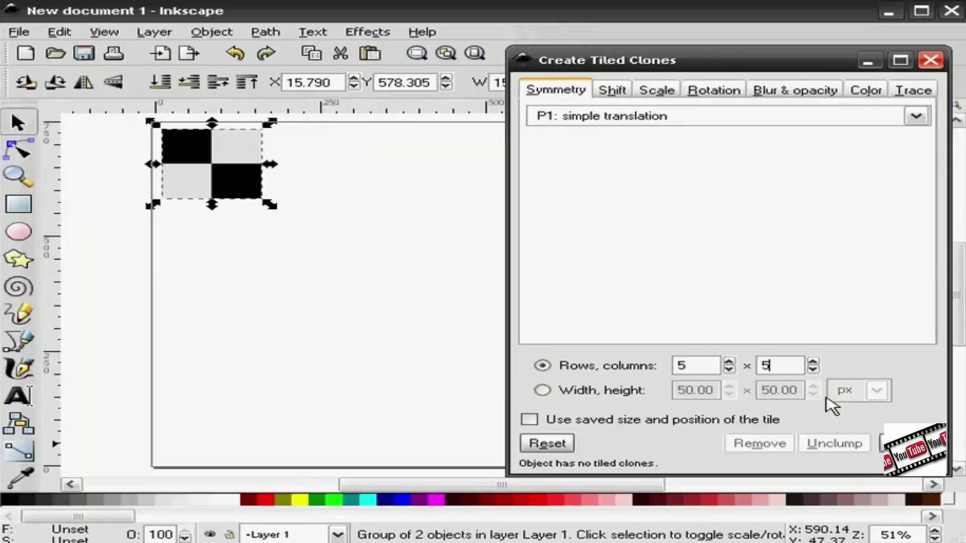
Step: Create the 5×5 grid of tiled clones, inspect the top-left clone, then undo it
left_click(905, 443)
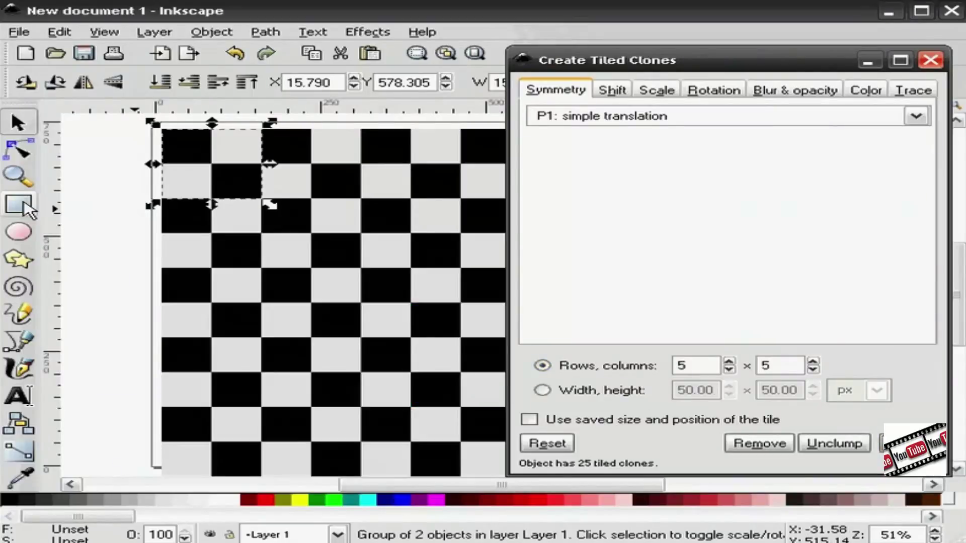
key("F12")
key("Escape")
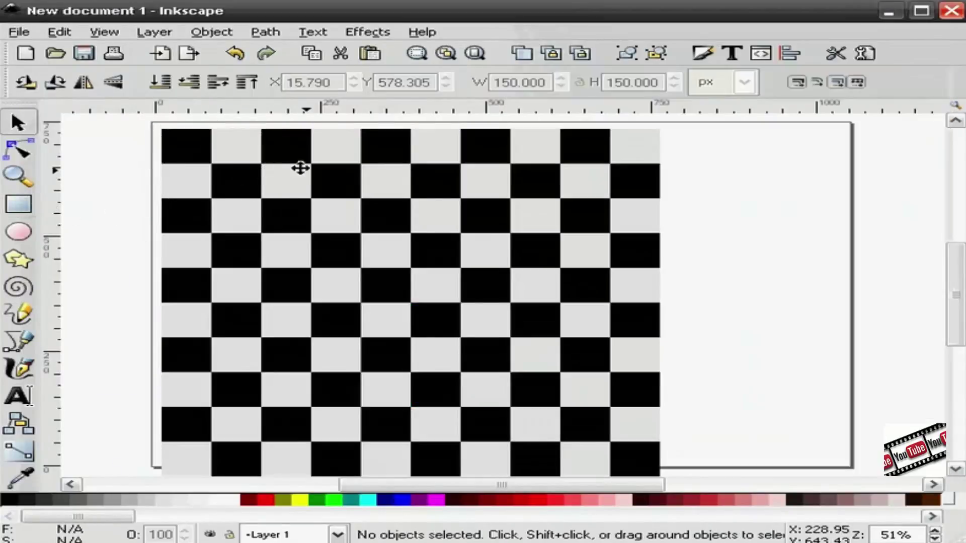
left_click(227, 169)
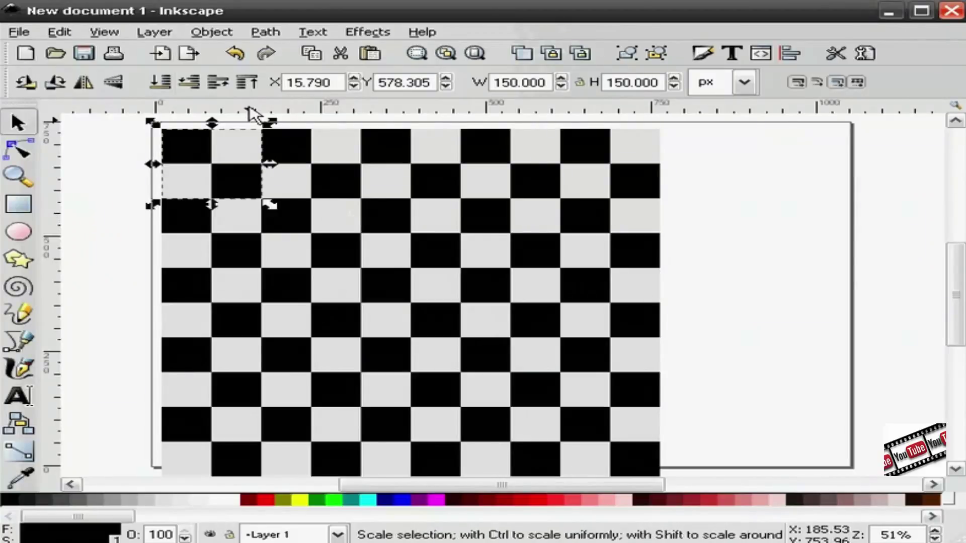
left_click(236, 53)
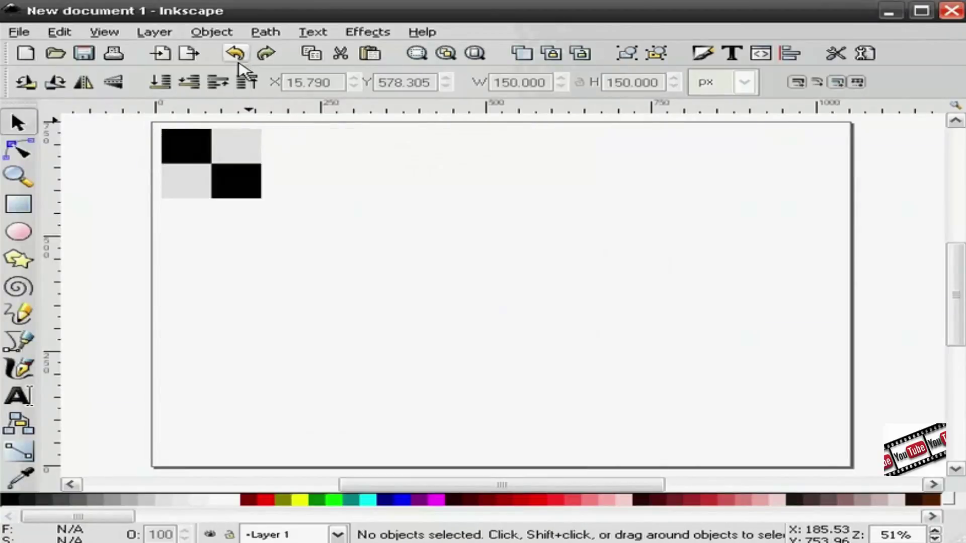
Step: Set the tiling shift to 25% horizontally and 5% vertically per row and column
left_click(233, 183)
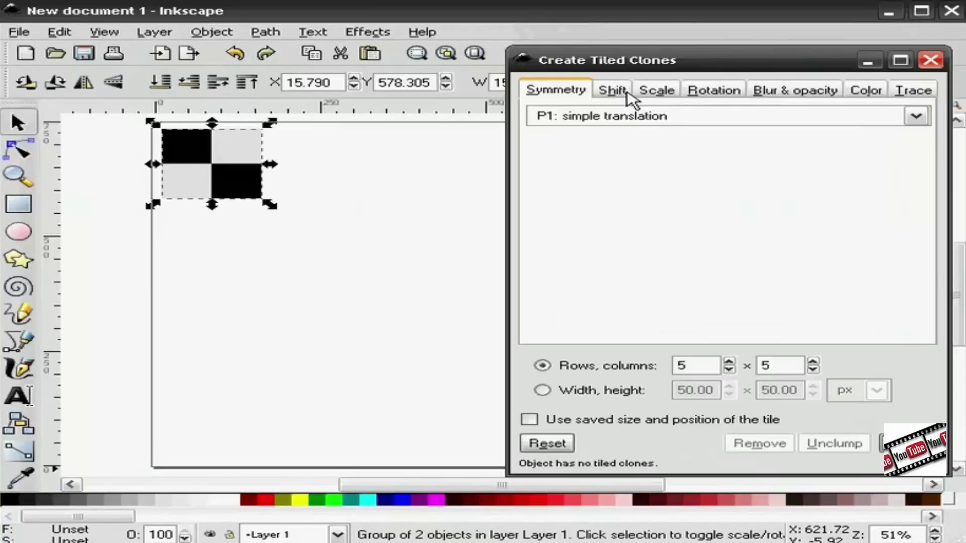
left_click(622, 96)
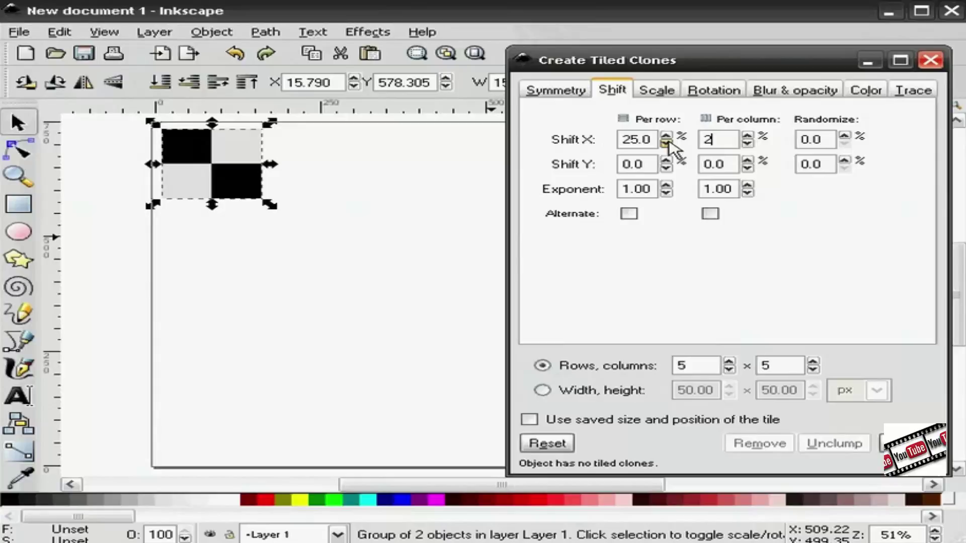
type("5")
double_click(648, 161)
type("5")
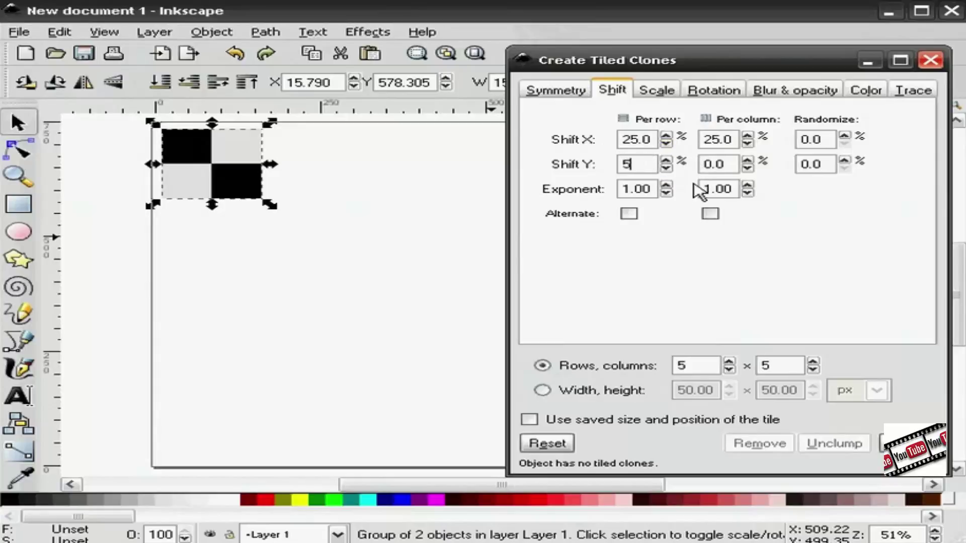
type("5")
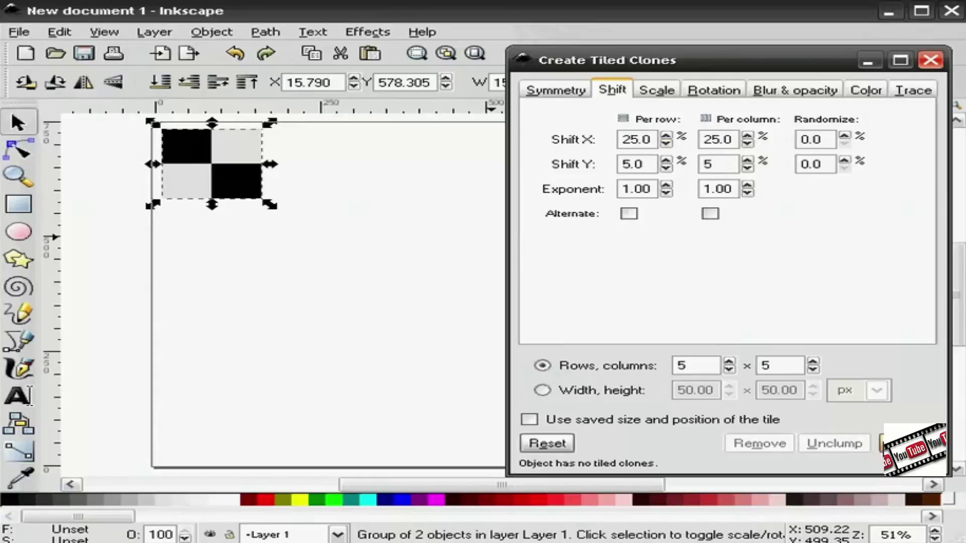
Step: Create the staggered 5×5 tiled clones, step through a few clones, then undo them
left_click(887, 442)
left_click(168, 269)
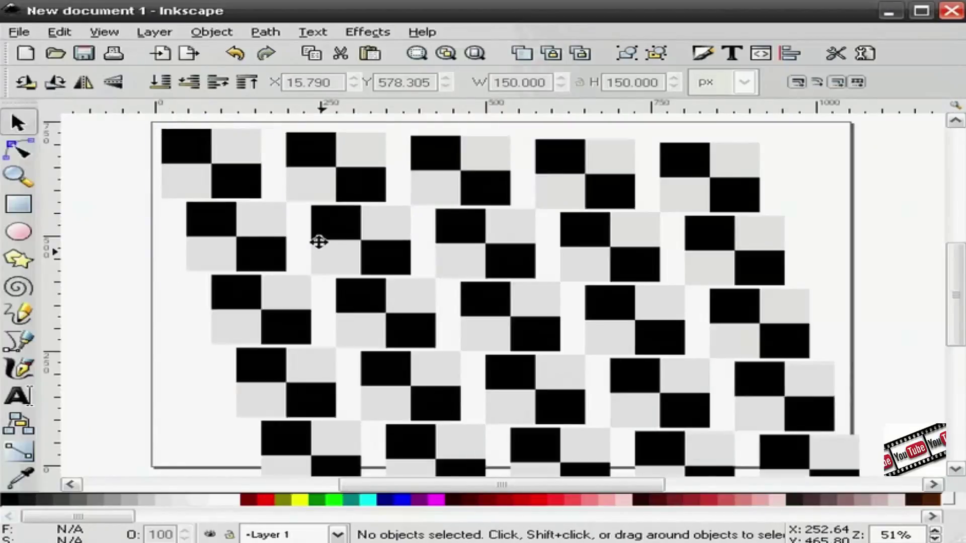
left_click(330, 186)
key("Tab")
key("Tab")
key("Tab")
key("Tab")
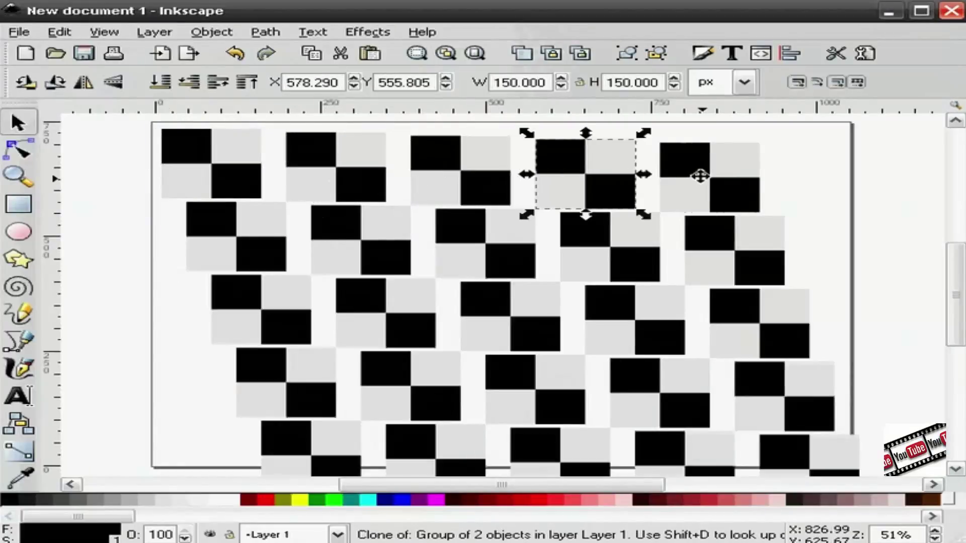
key("Tab")
key("Tab")
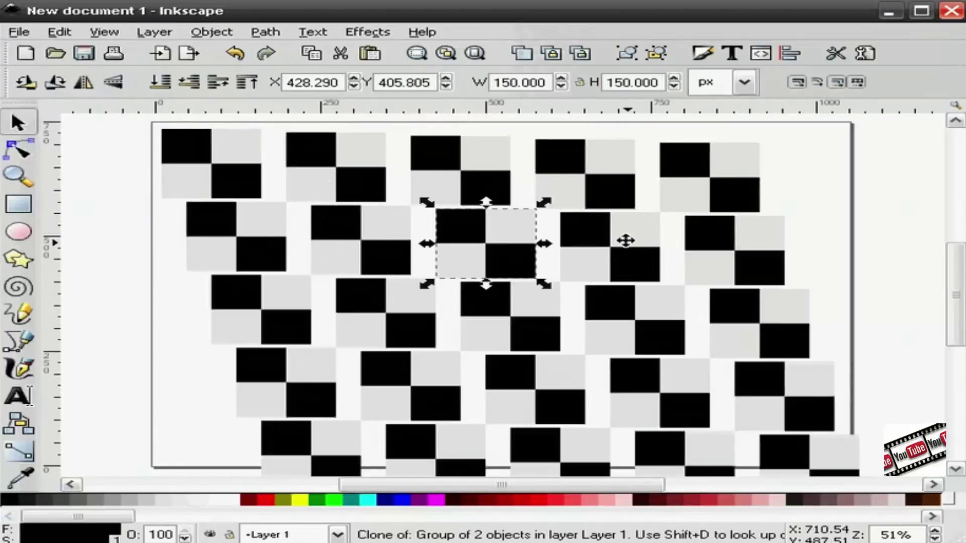
left_click(234, 53)
Step: Reselect the original tile and reset the tiling shift values to 0
left_click(222, 164)
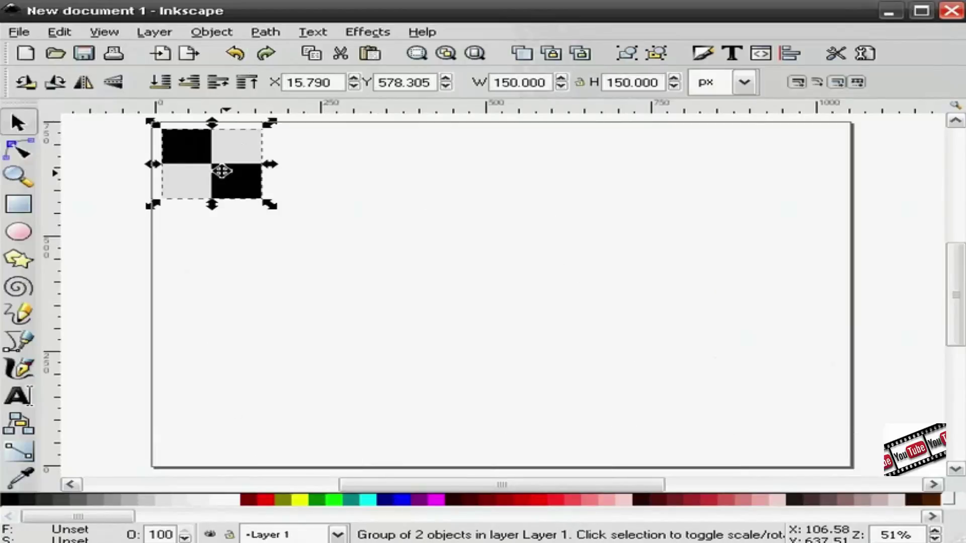
key("F12")
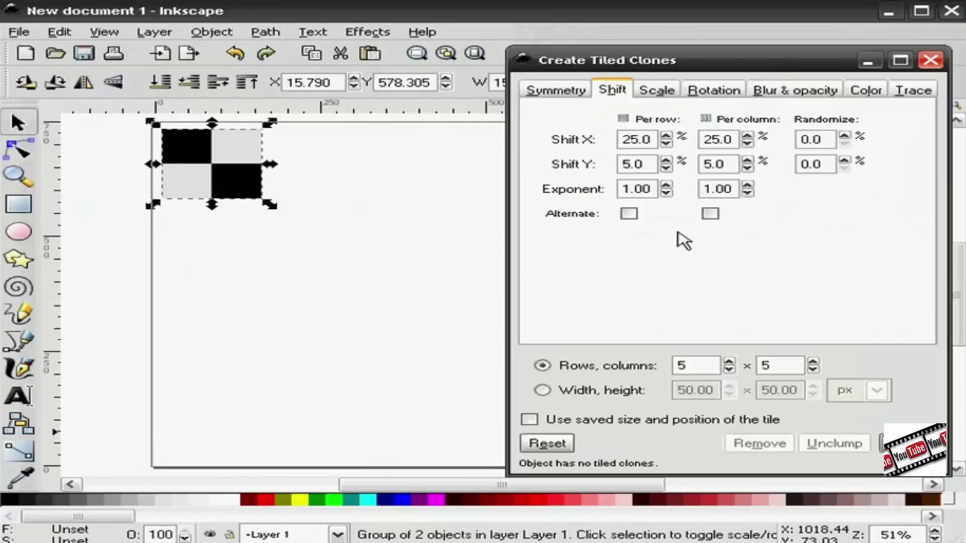
left_click(650, 162)
left_click_drag(650, 162, 616, 165)
type("0")
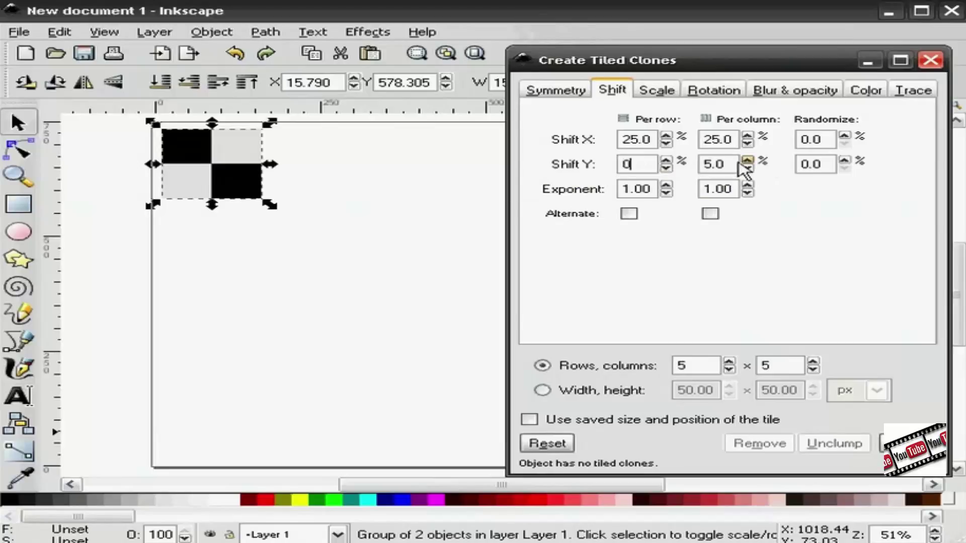
left_click_drag(743, 169, 684, 166)
type("0")
left_click_drag(744, 140, 604, 146)
type("00")
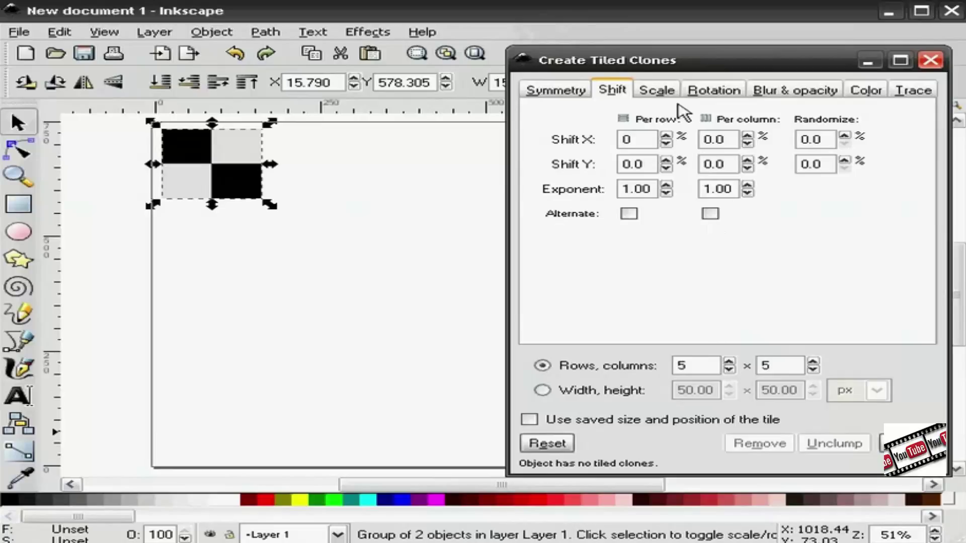
Step: Set the tiling scale to 5% per row and per column in both directions
left_click(663, 93)
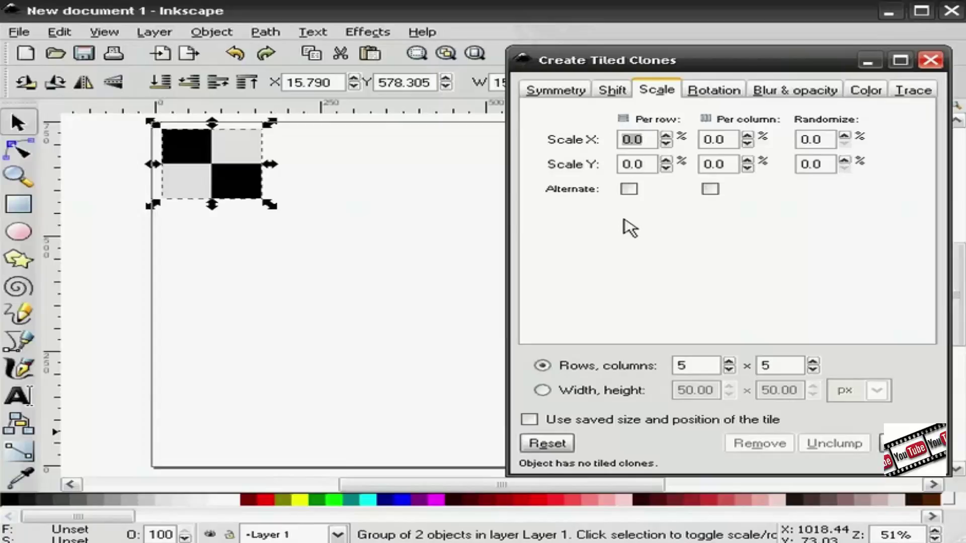
left_click(653, 143)
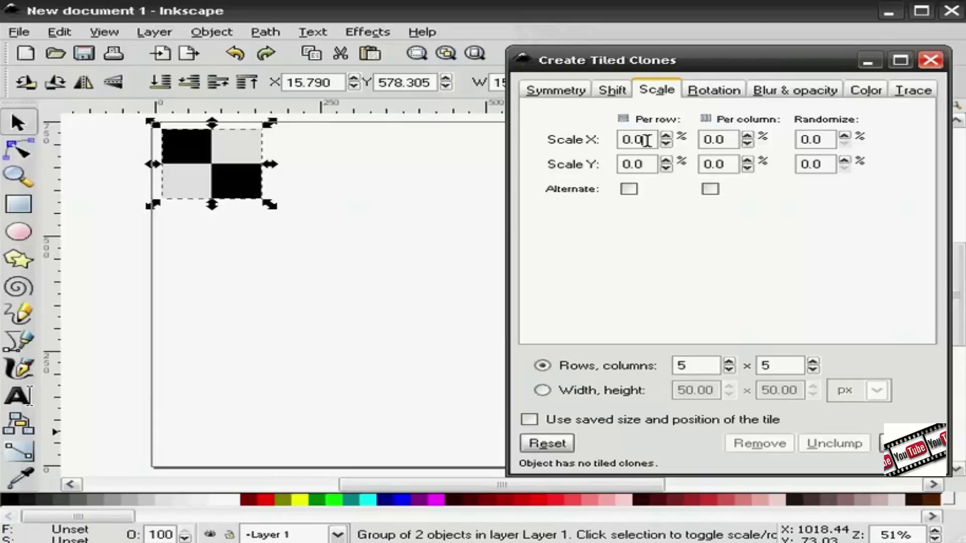
left_click_drag(647, 140, 606, 143)
type("5")
type("5")
left_click_drag(727, 137, 617, 166)
type("5")
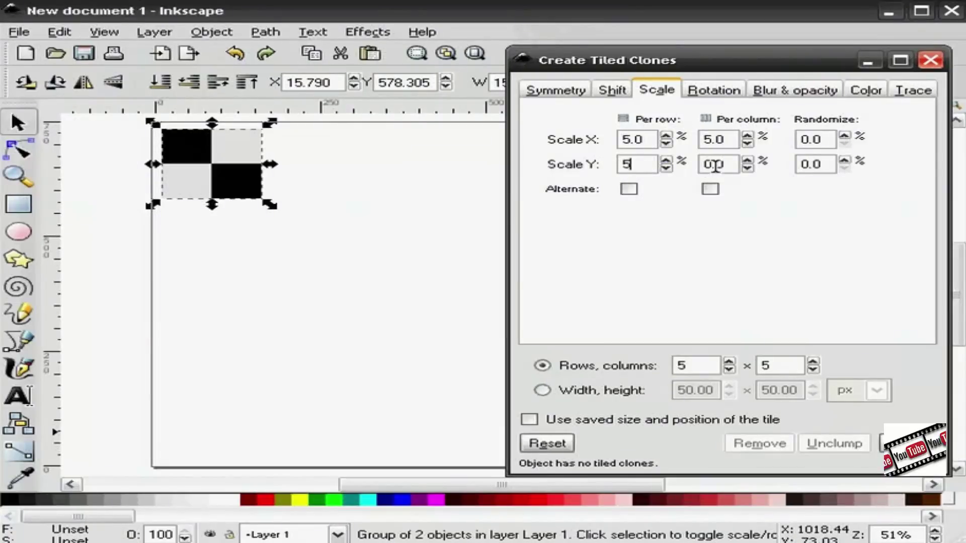
left_click_drag(725, 165, 702, 165)
type("5")
Step: Create the scaled 5×5 tiled clones, click through several clones, then undo them
left_click(905, 443)
left_click(134, 266)
left_click(308, 172)
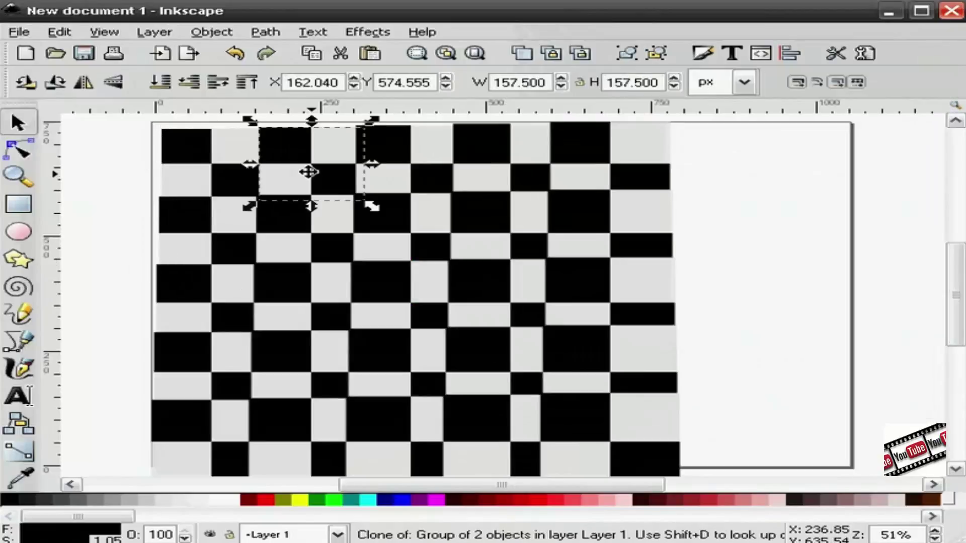
left_click(404, 166)
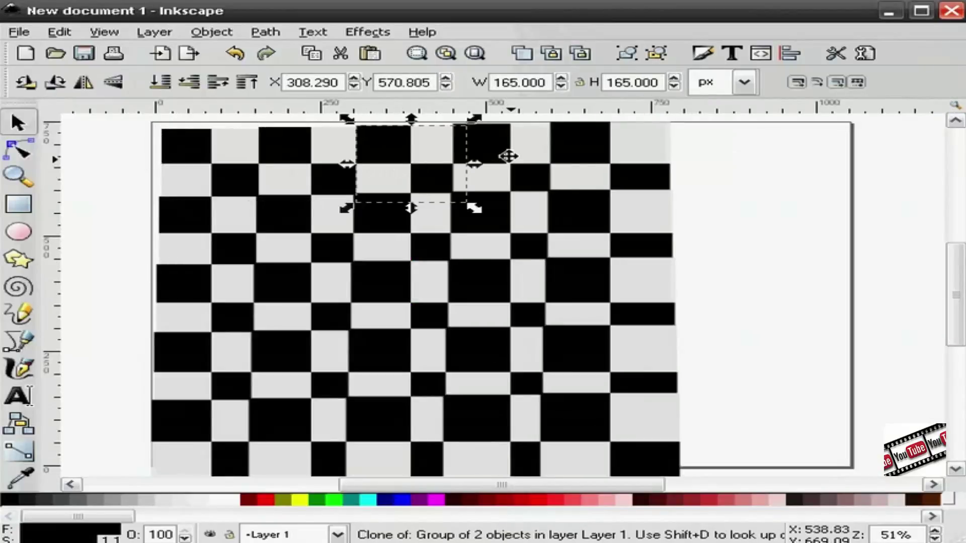
left_click(504, 157)
left_click(610, 160)
left_click(347, 231)
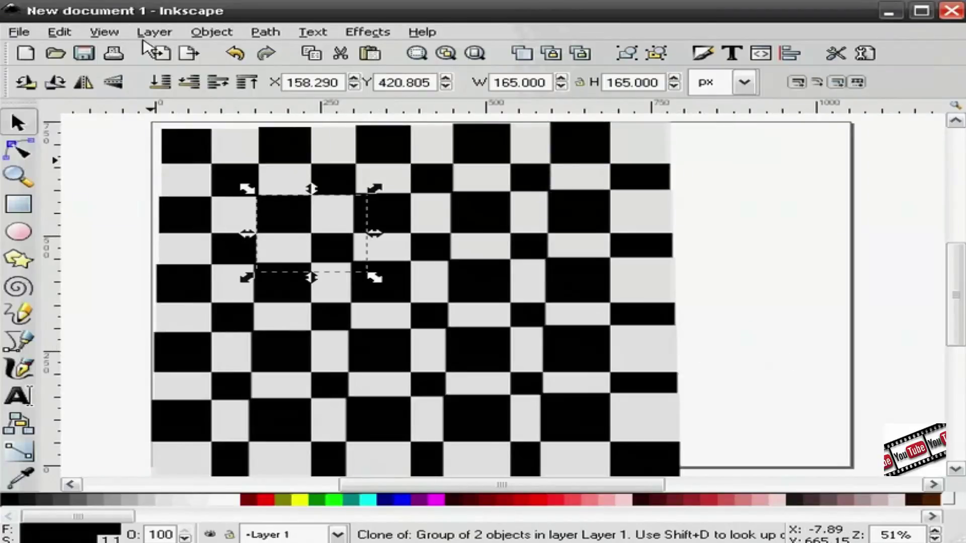
left_click(234, 53)
Step: Select the original checker tile and reset all tiling scale values to 0
left_click(220, 175)
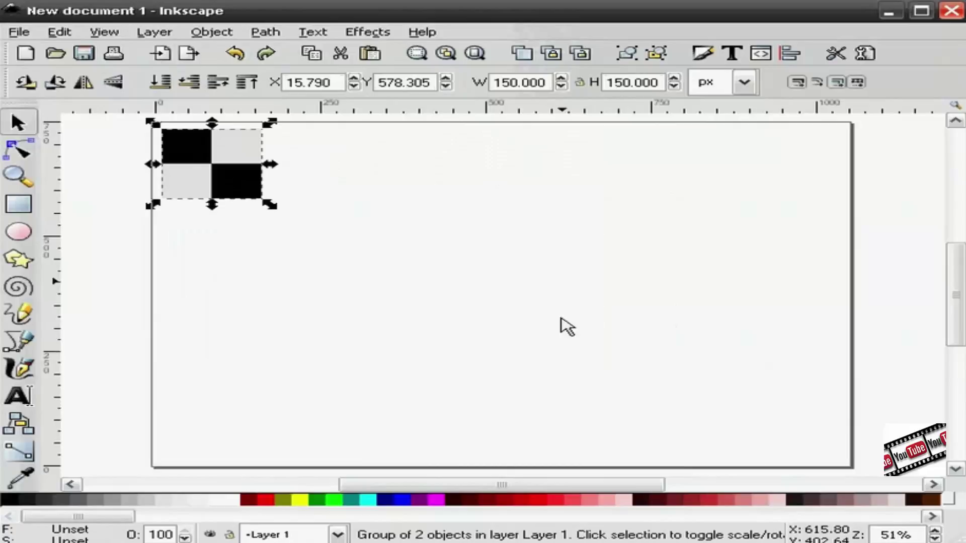
key("alt+Tab")
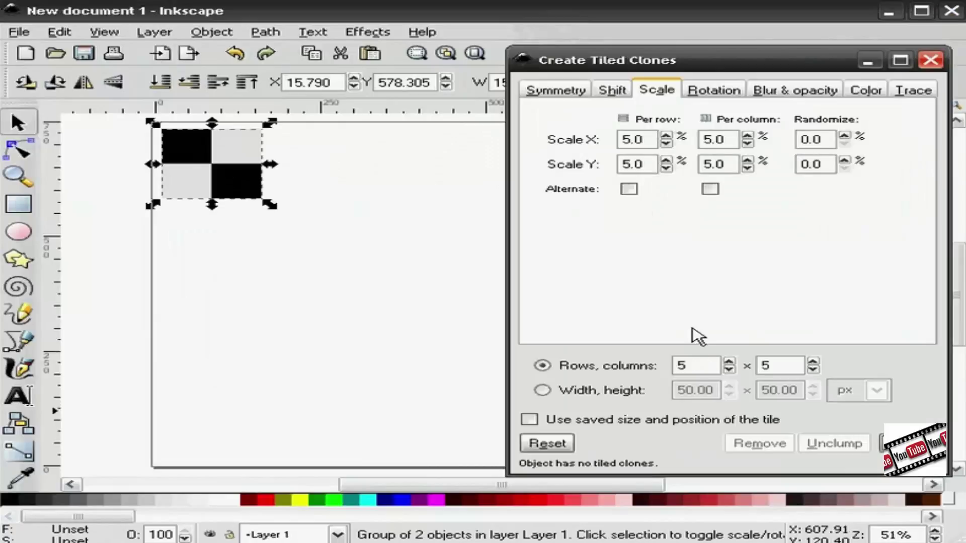
double_click(724, 166)
type("0")
key("shift+Tab")
type("0")
double_click(652, 165)
type("0")
double_click(644, 140)
type("0")
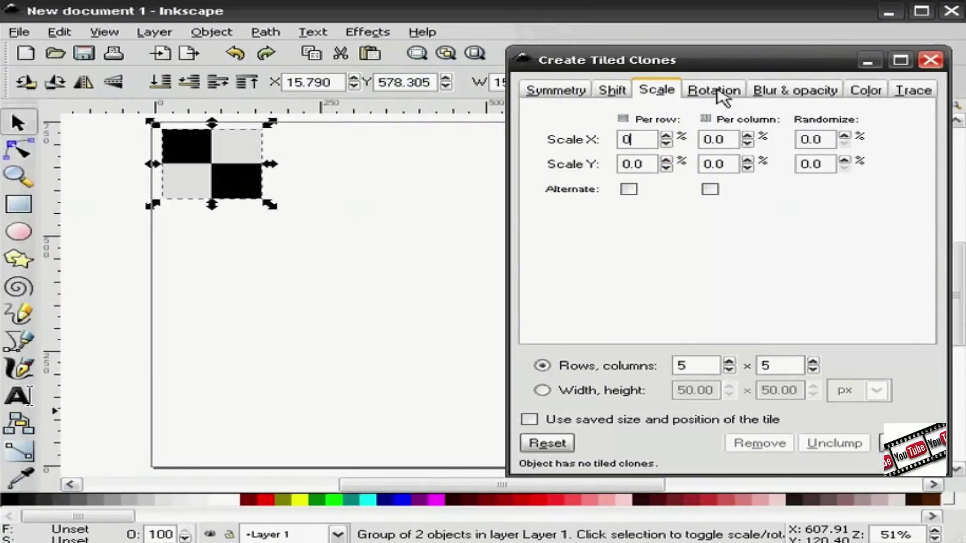
Step: Set tiling rotation to 15° per row and 30° per column and create the clones
left_click(719, 93)
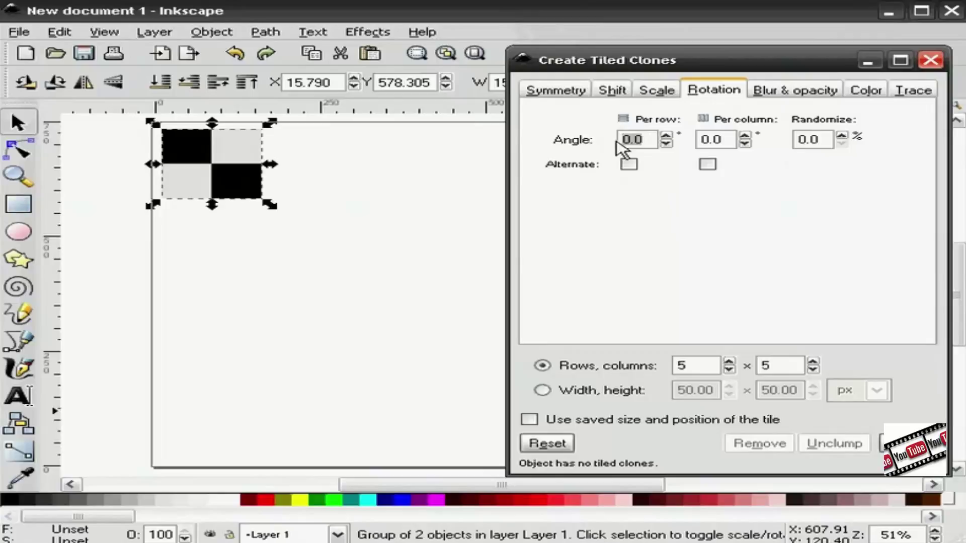
type("5")
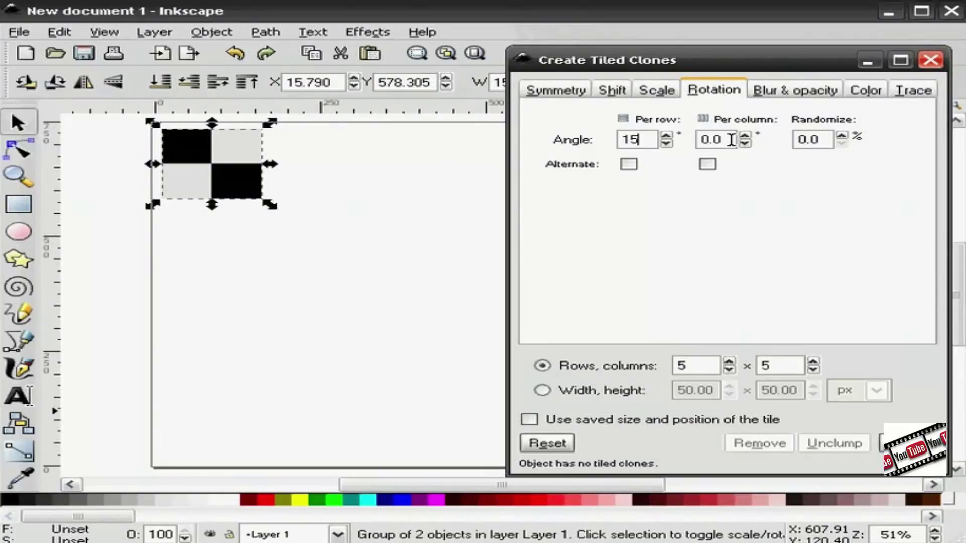
key("Tab")
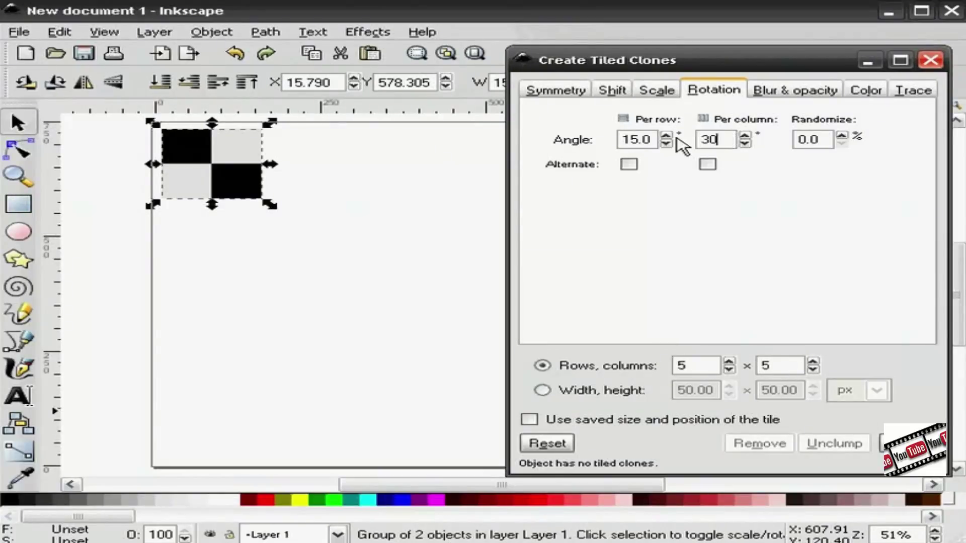
key("Return")
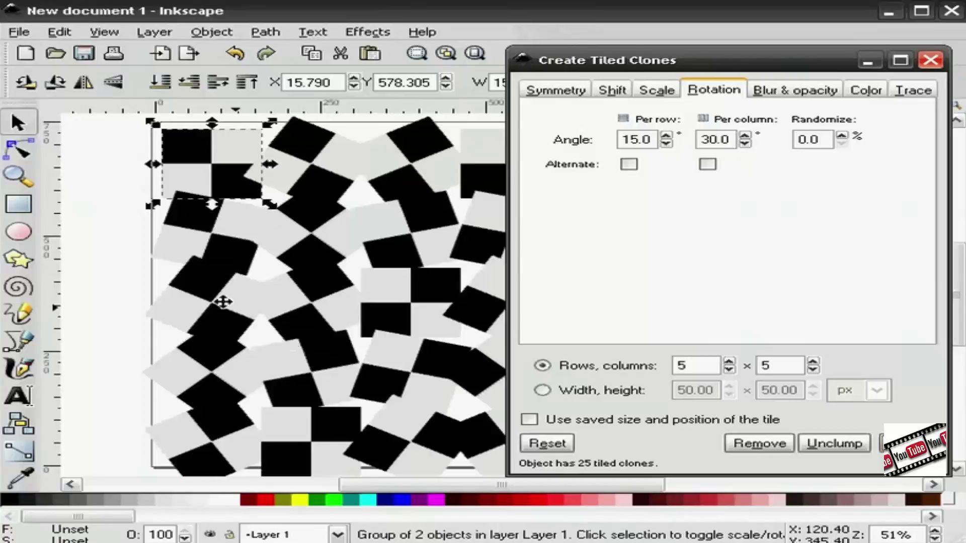
left_click(125, 255)
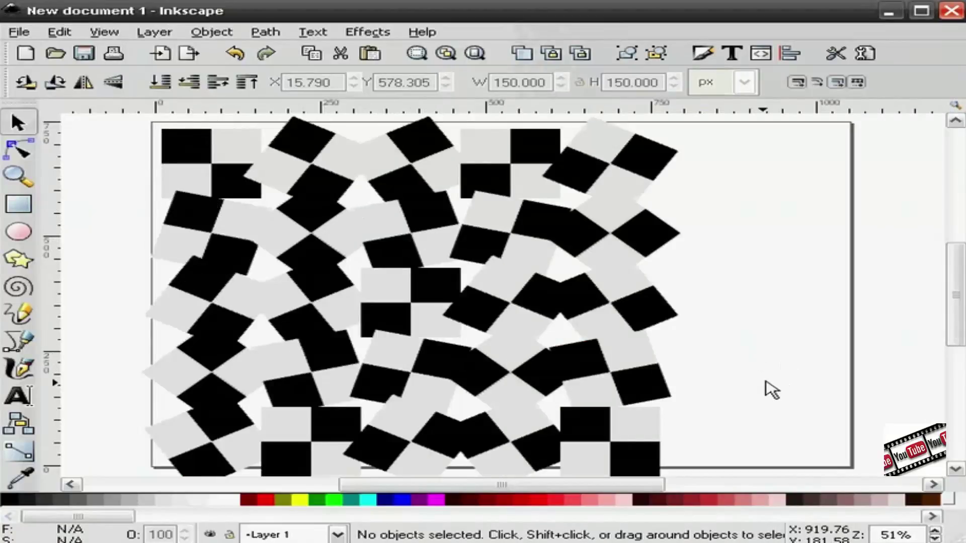
Step: Undo the rotated clones, reselect the original tile, and reset the per-column angle to 0
left_click(234, 53)
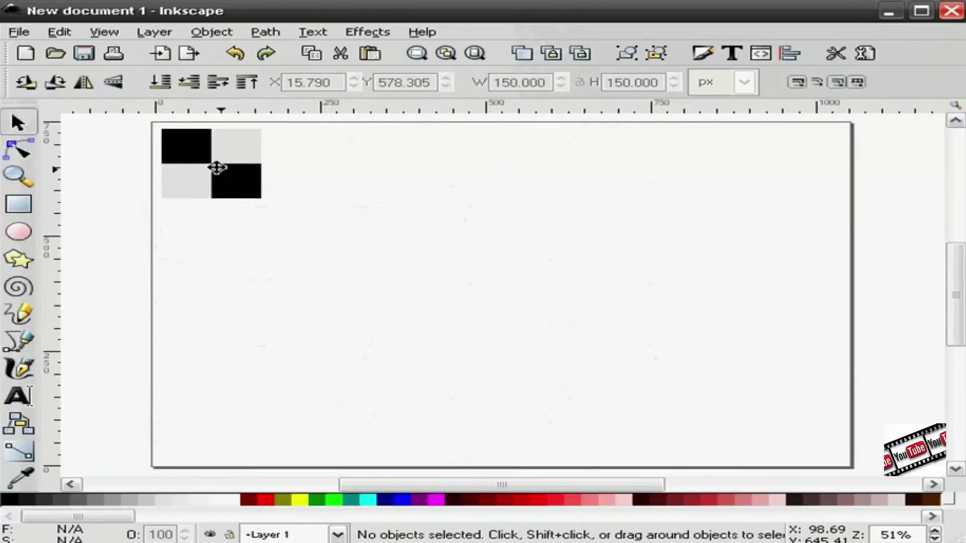
left_click(217, 168)
key("alt+Tab")
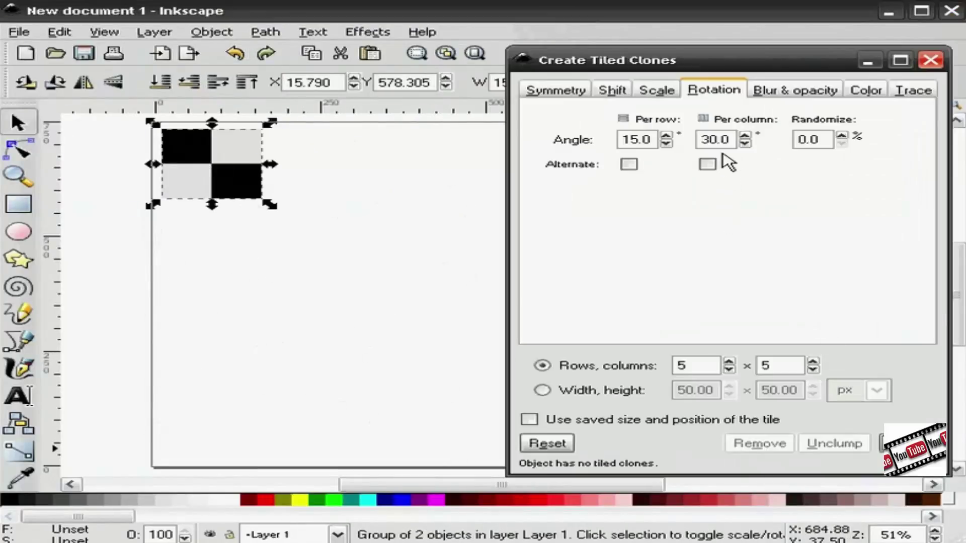
left_click_drag(727, 139, 621, 141)
type("00")
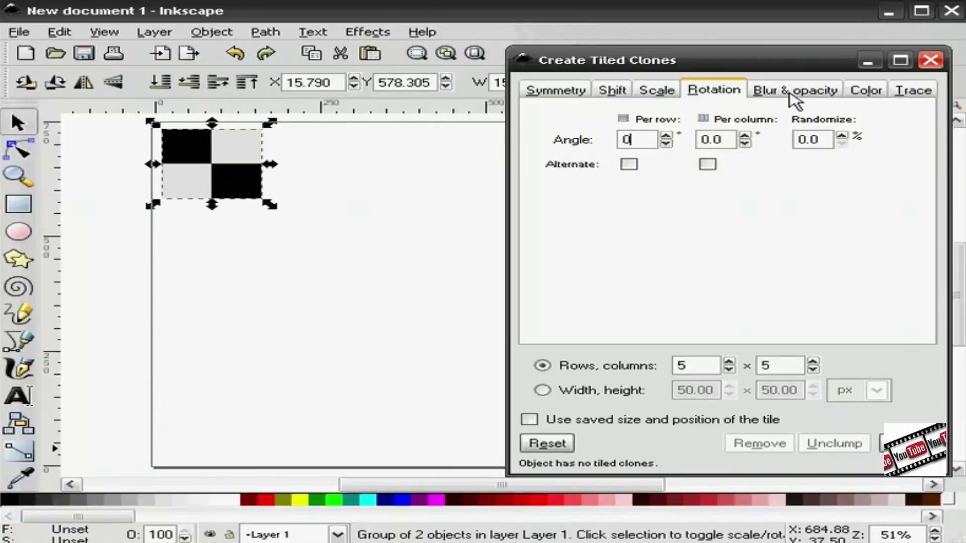
Step: Set Blur and Fade out to 5% per row and column, then create the tiled clones
left_click(793, 93)
left_click(651, 140)
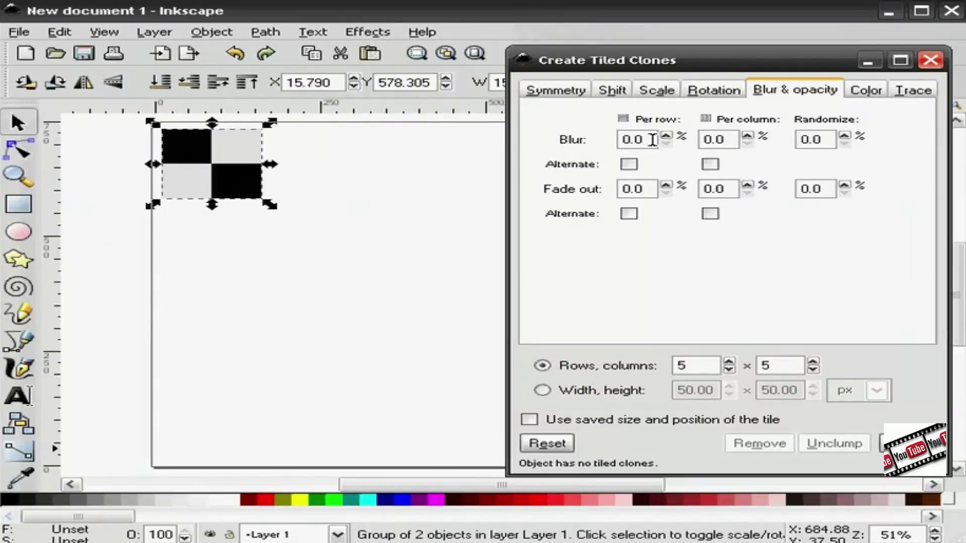
left_click_drag(651, 140, 614, 142)
key("Tab")
type("5")
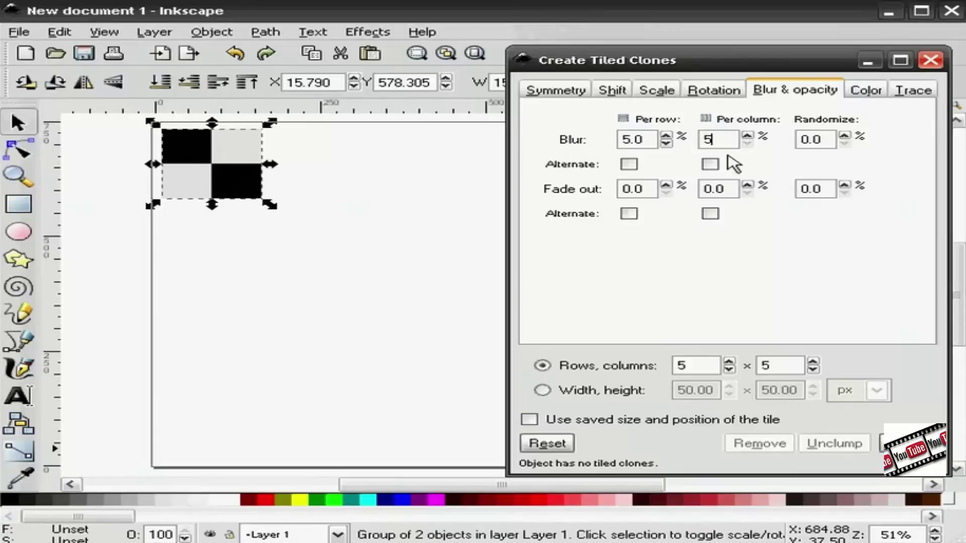
left_click_drag(644, 189, 608, 192)
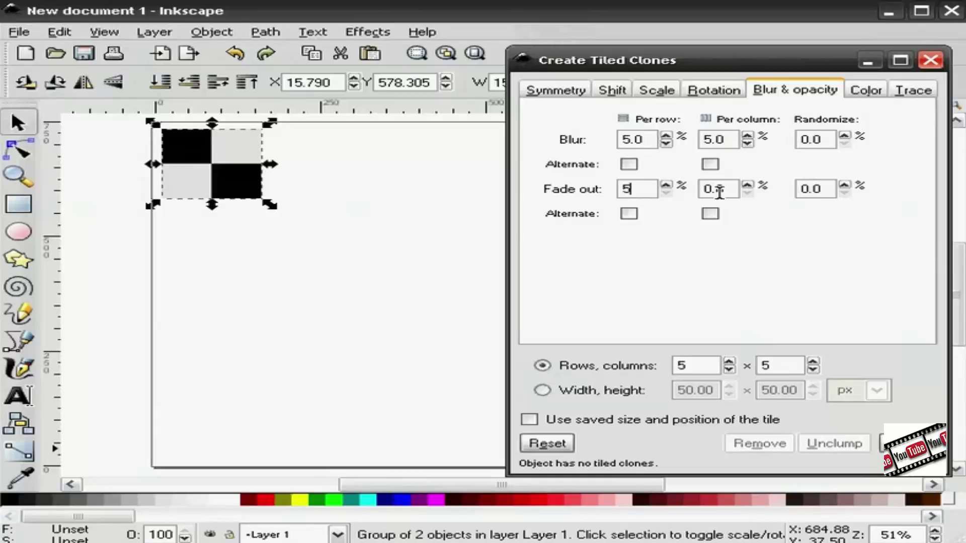
left_click_drag(732, 187, 680, 184)
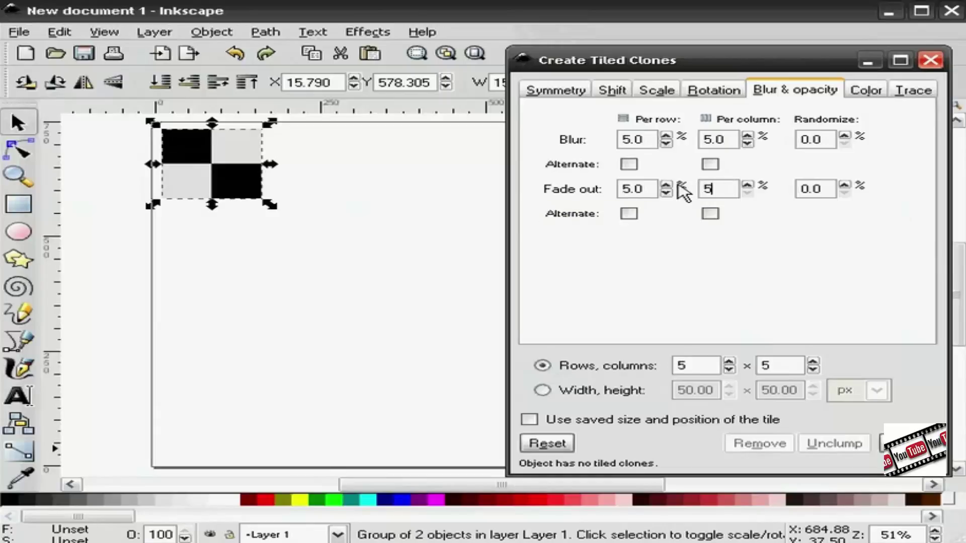
type("5")
left_click(905, 443)
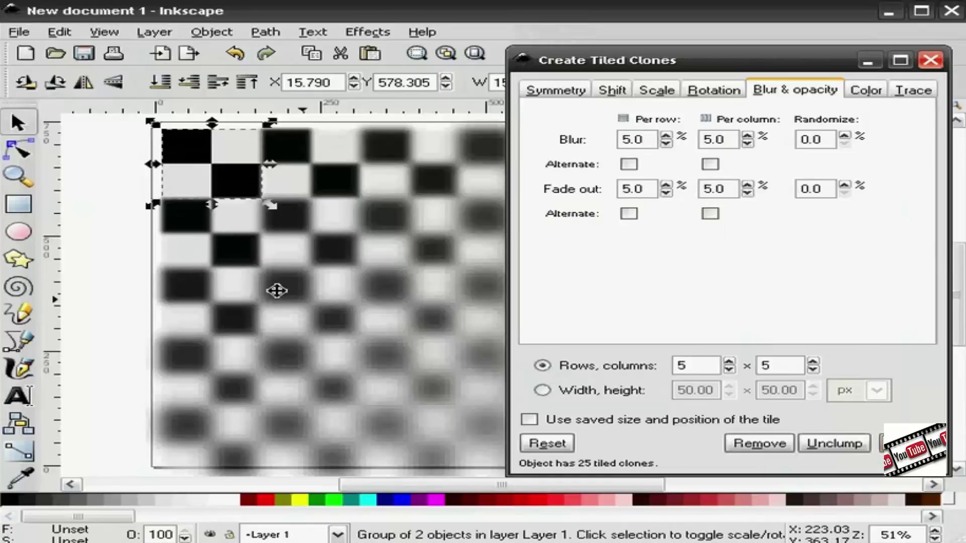
left_click(114, 255)
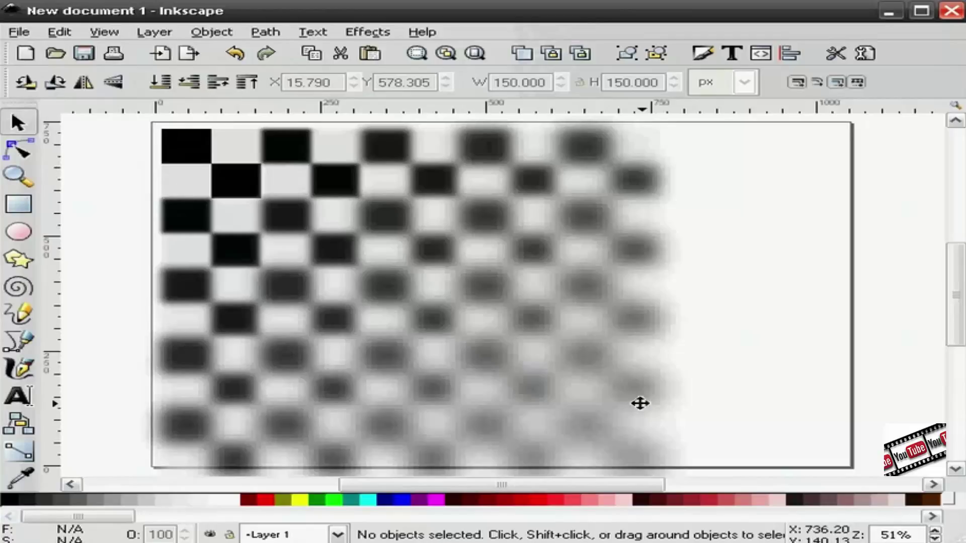
Step: With a lower-right clone selected, reset per-row and per-column Blur and Fade out to 0
left_click(636, 446)
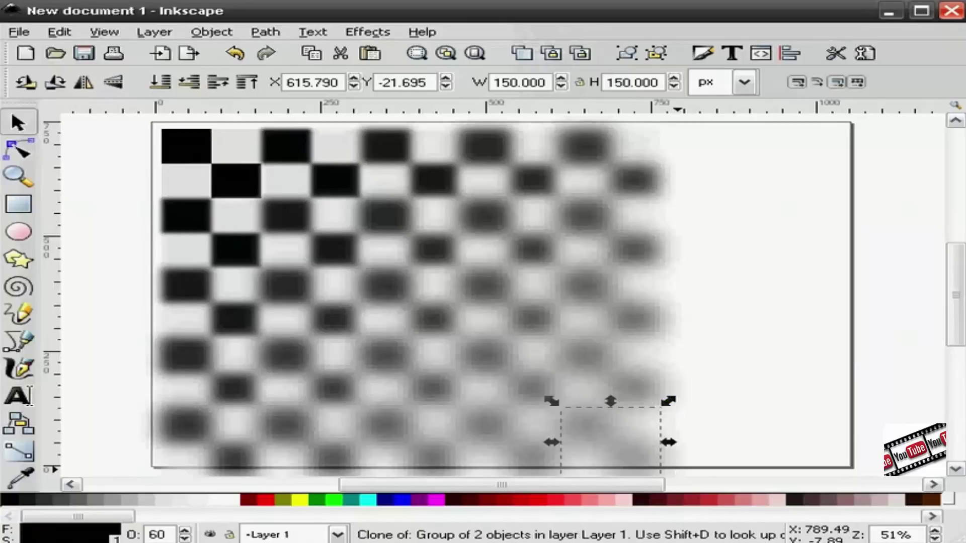
key("F12")
left_click_drag(730, 188, 682, 188)
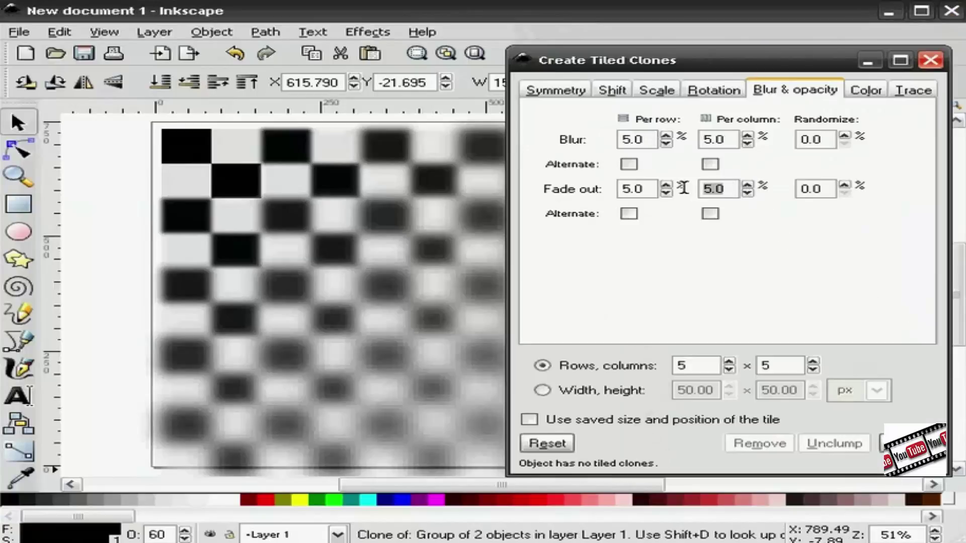
type("0")
type("0")
left_click_drag(729, 139, 620, 139)
type("0")
left_click(635, 188)
left_click_drag(636, 187, 619, 189)
type("0")
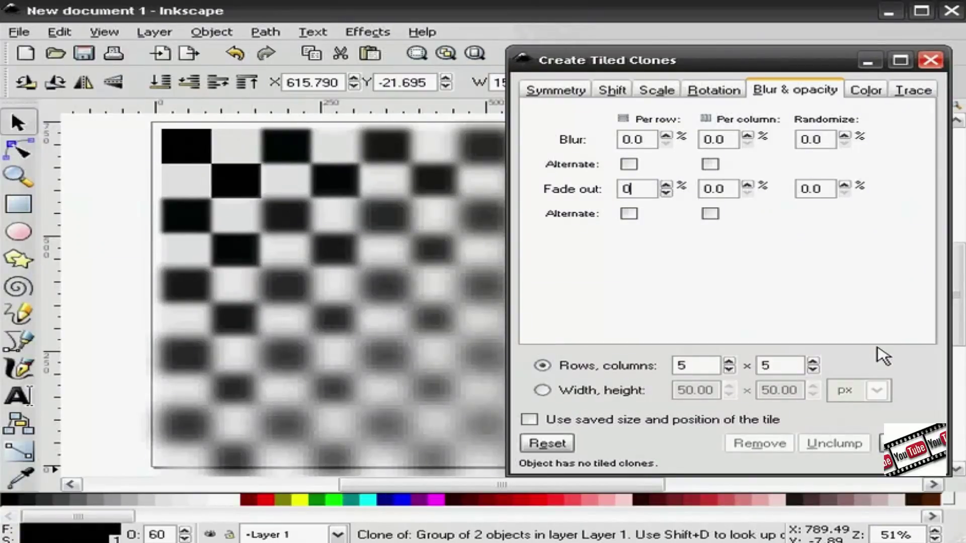
Step: Check the Color and Trace settings, then show Symmetry set to P1: simple translation
left_click(875, 91)
left_click(912, 91)
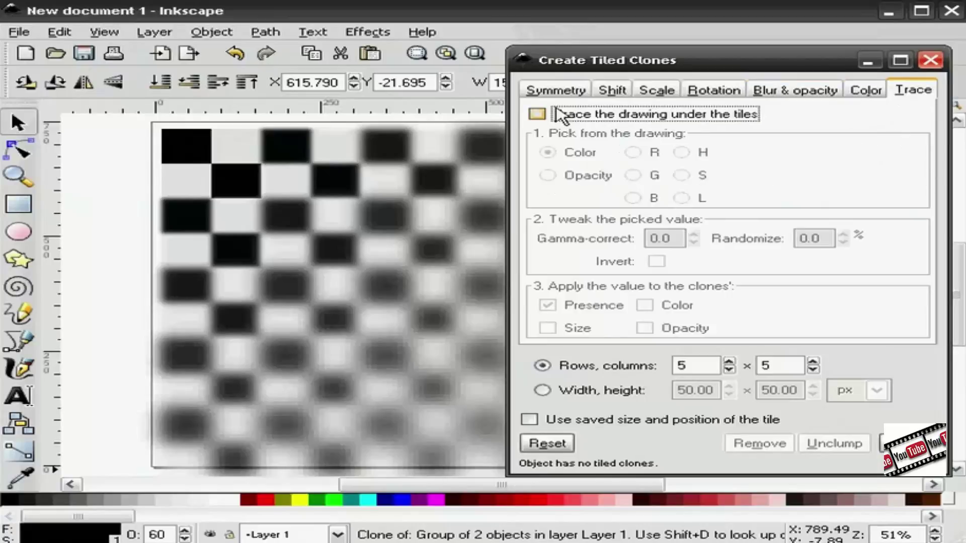
left_click(561, 94)
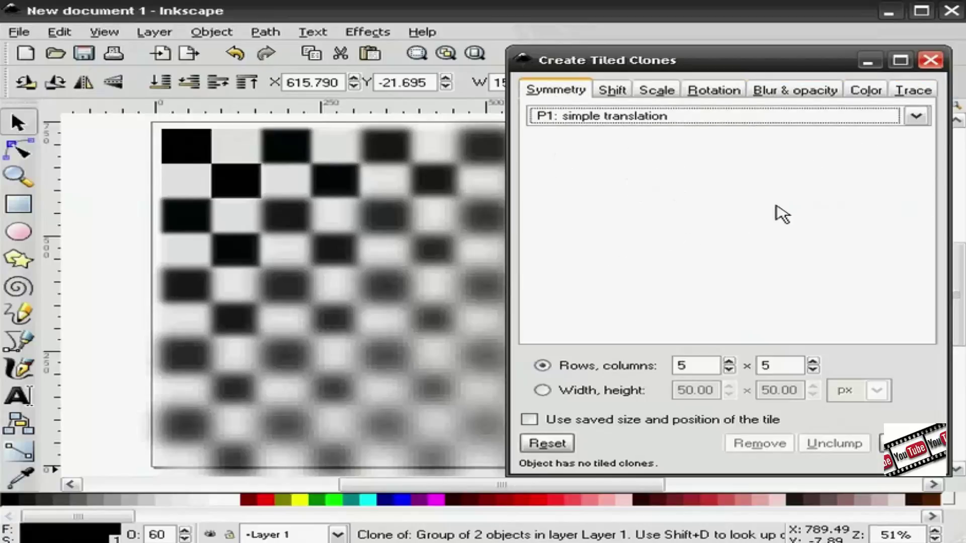